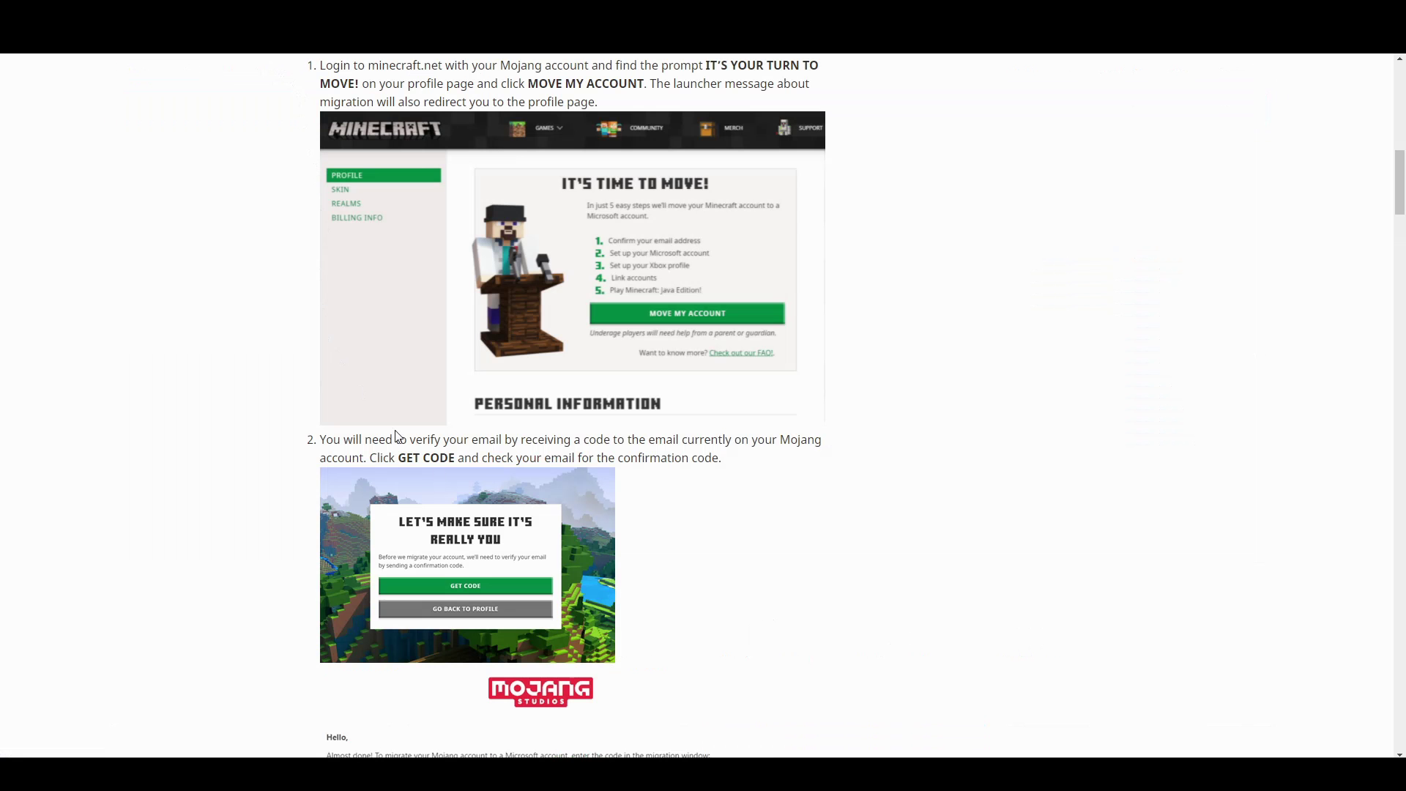
Scroll the Minecraft migration article past steps 1–2 about the code email.
scroll(635, 420, "down", 2)
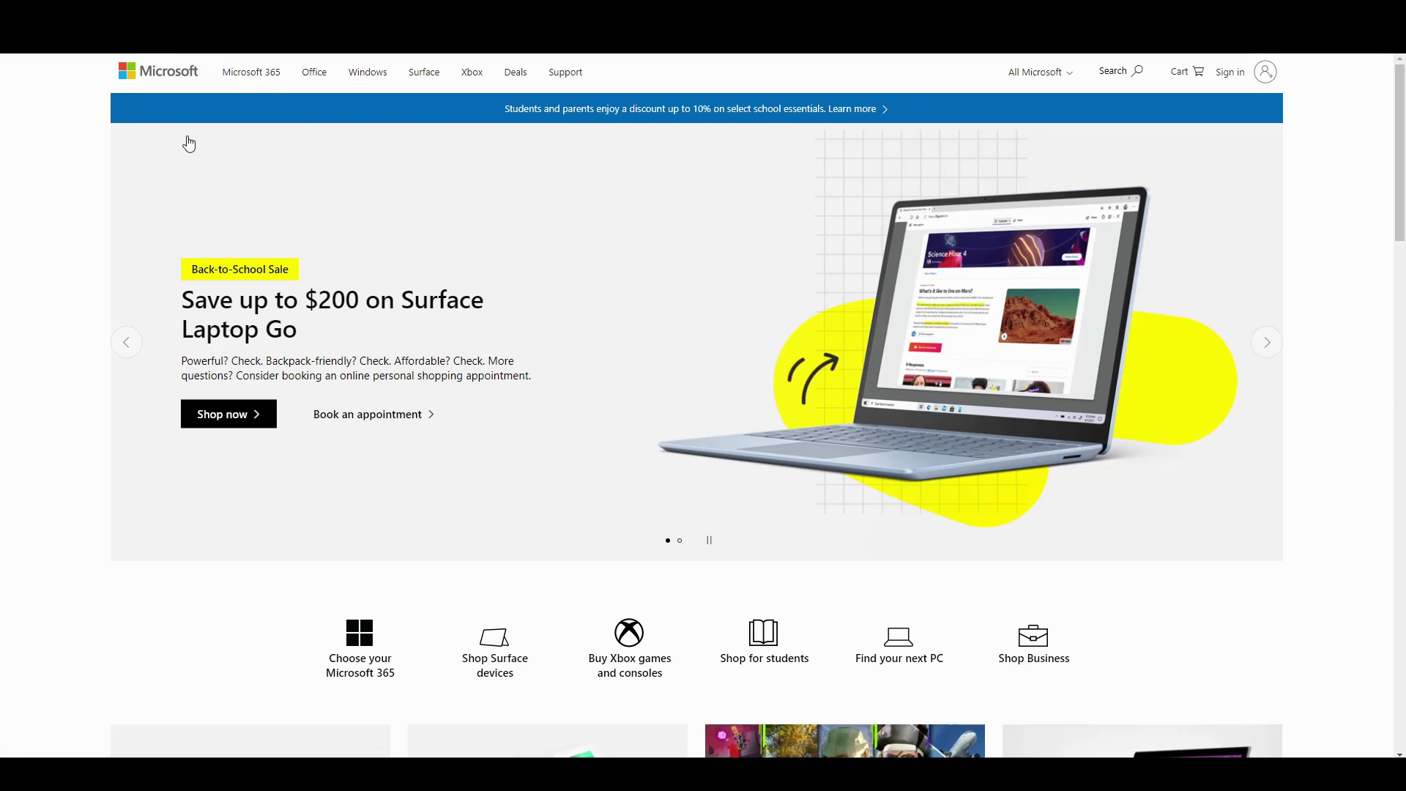
Go to Microsoft sign-in and choose to create a new account.
left_click(1249, 76)
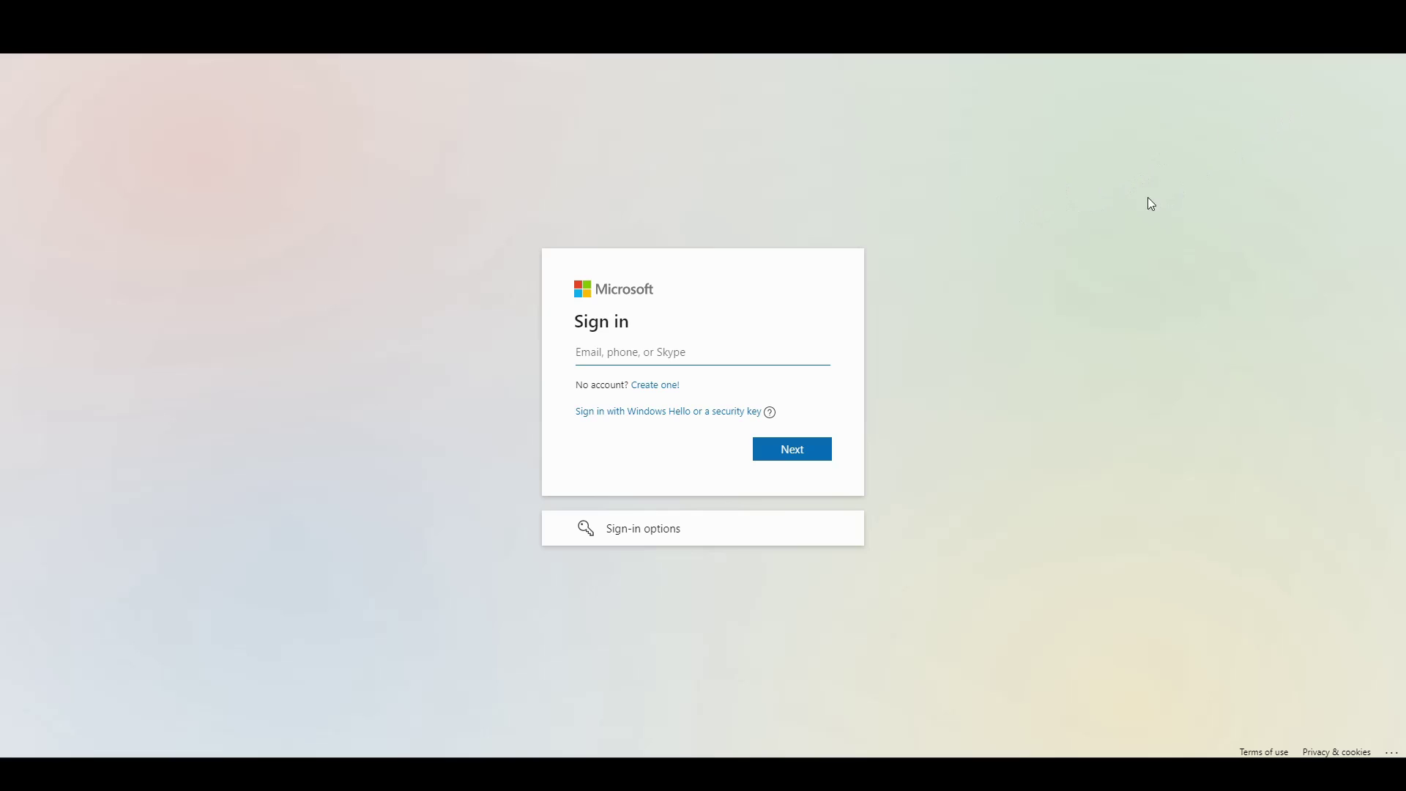
left_click(657, 390)
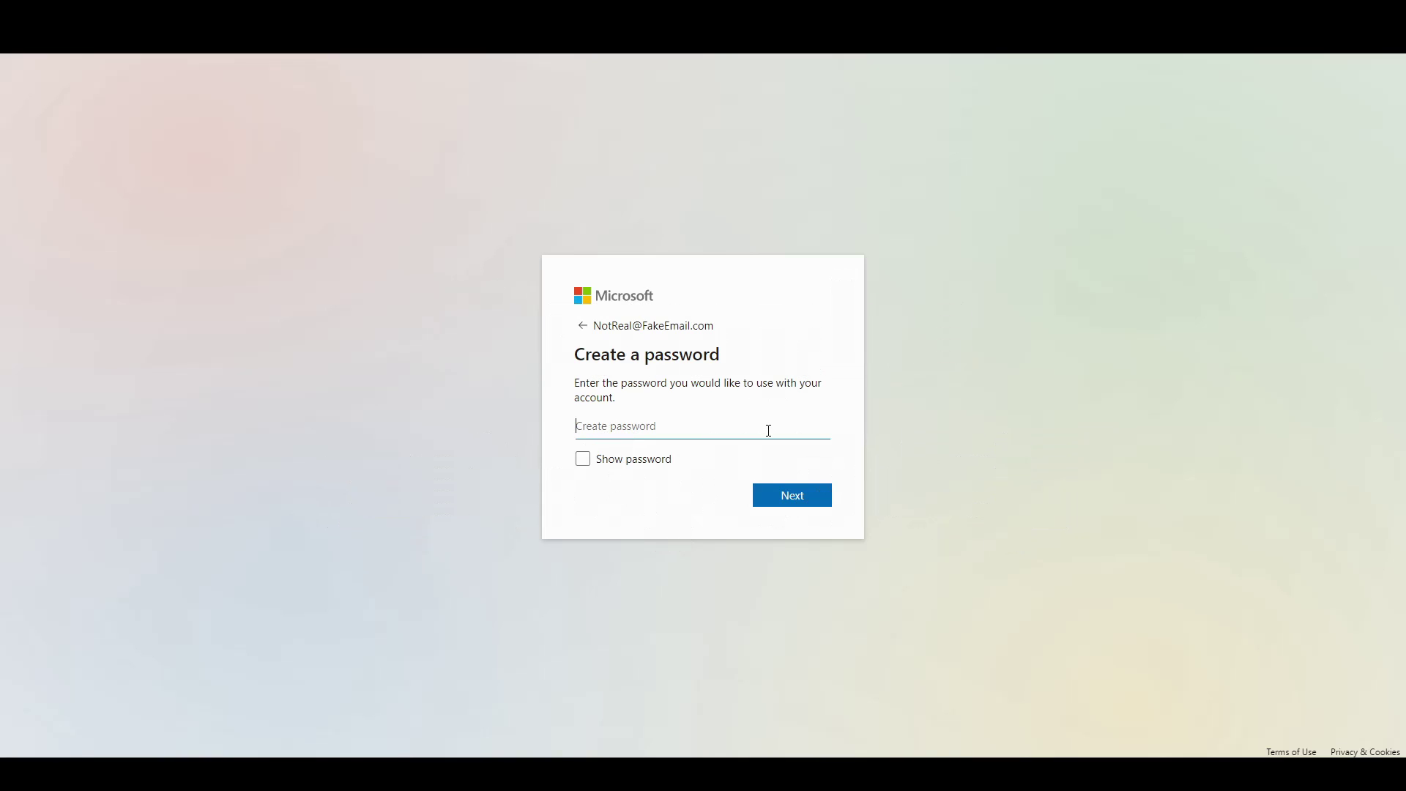
Replace the rejected short password with a longer one that meets the length requirement.
type("1234")
key("Return")
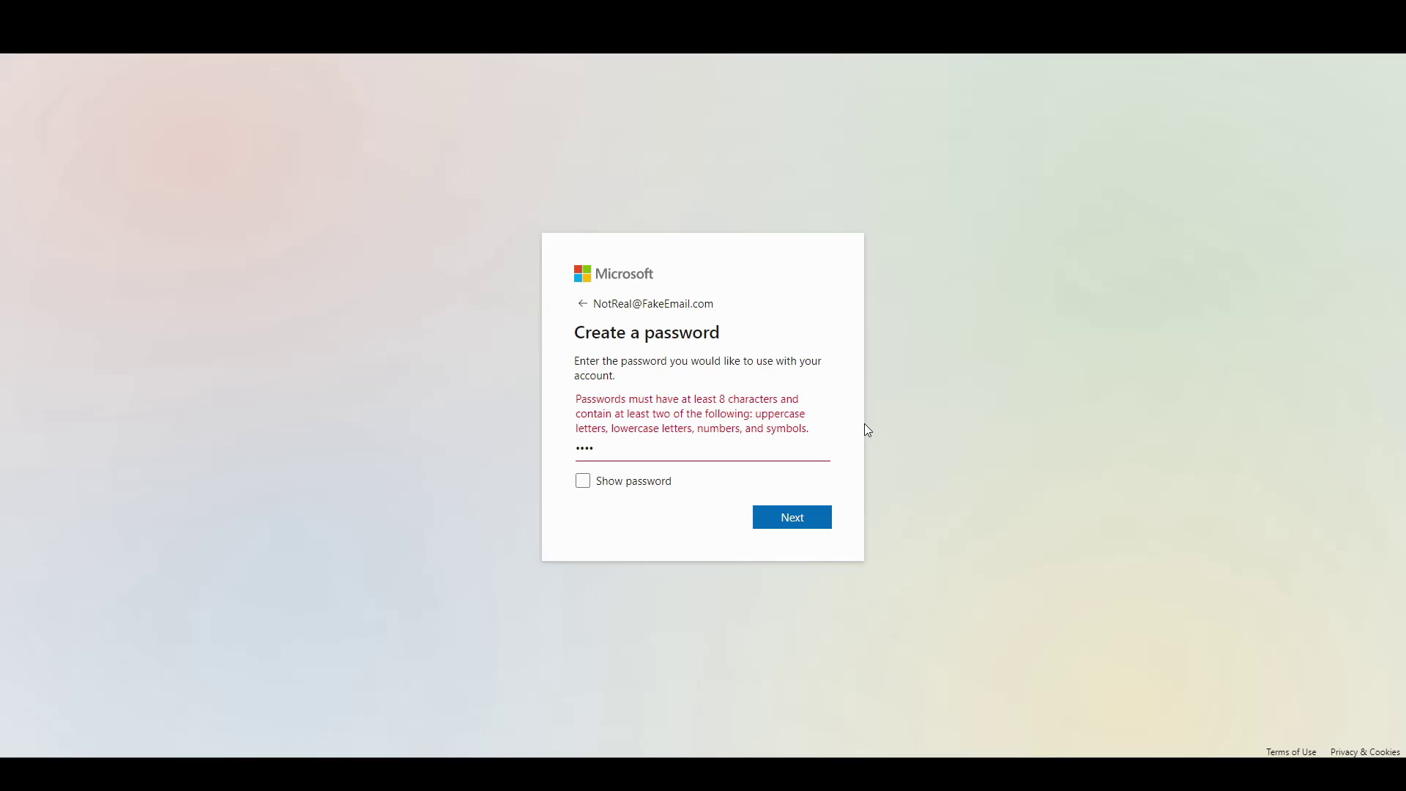
left_click(759, 452)
type("•••••••••••")
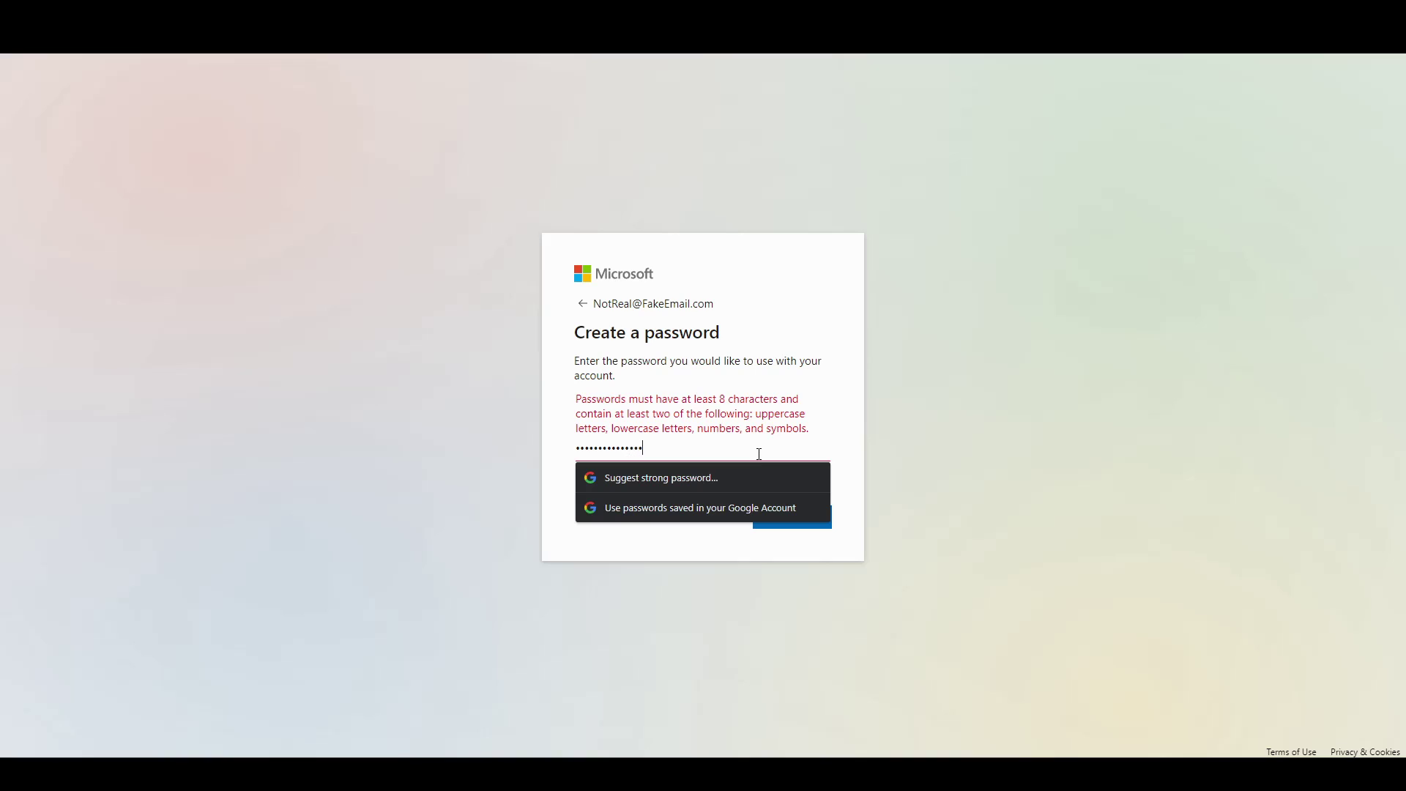
type("•")
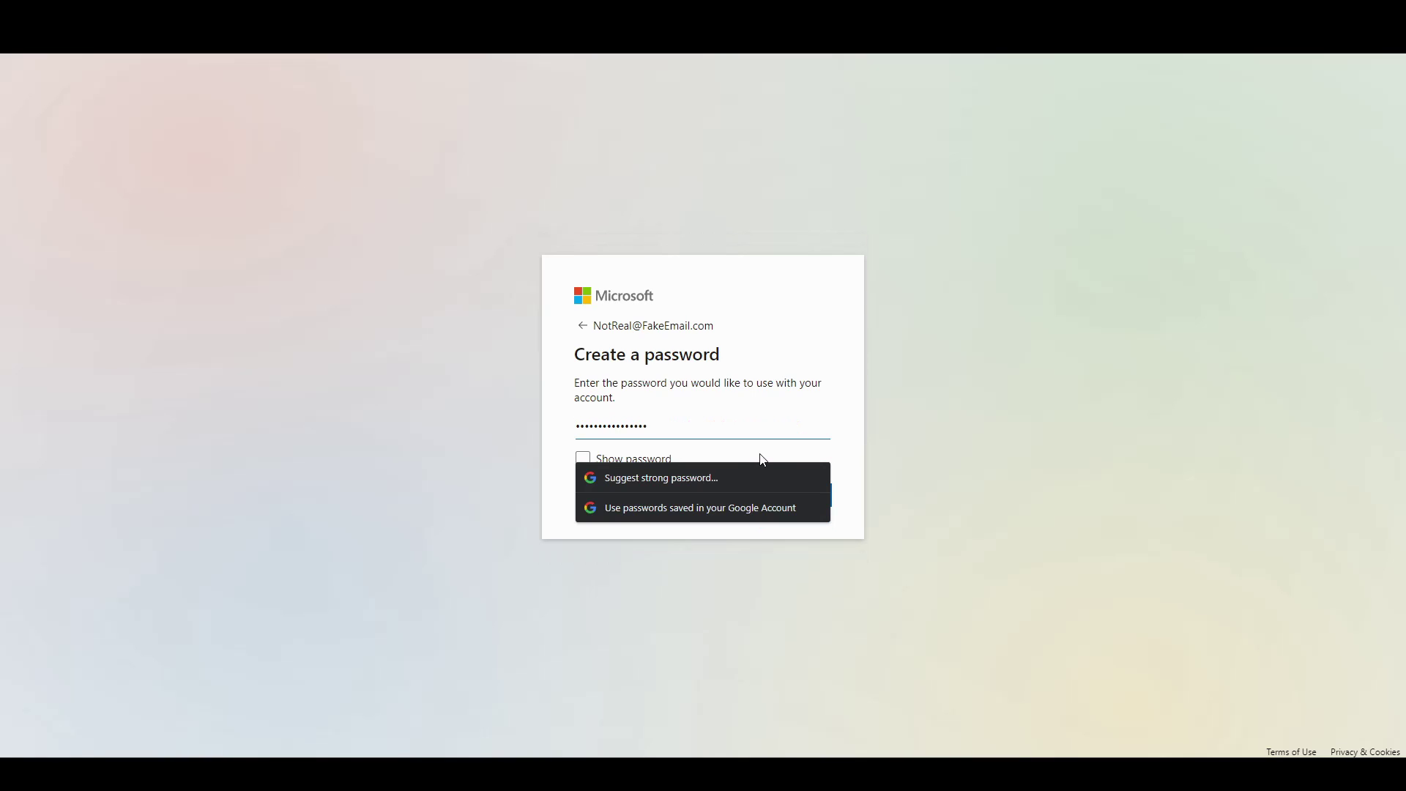
left_click(843, 451)
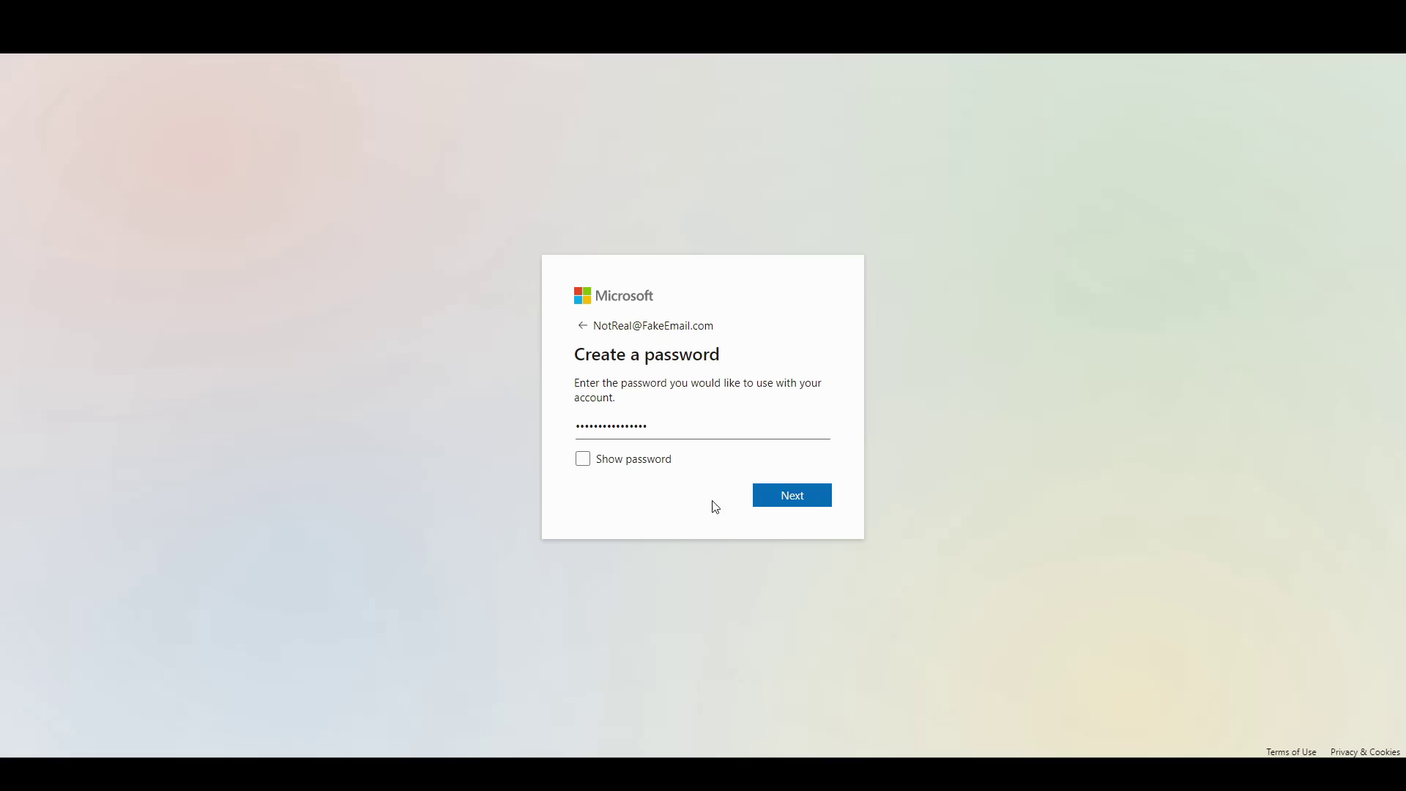
Submit the password and enter the account holder's first name.
left_click(778, 506)
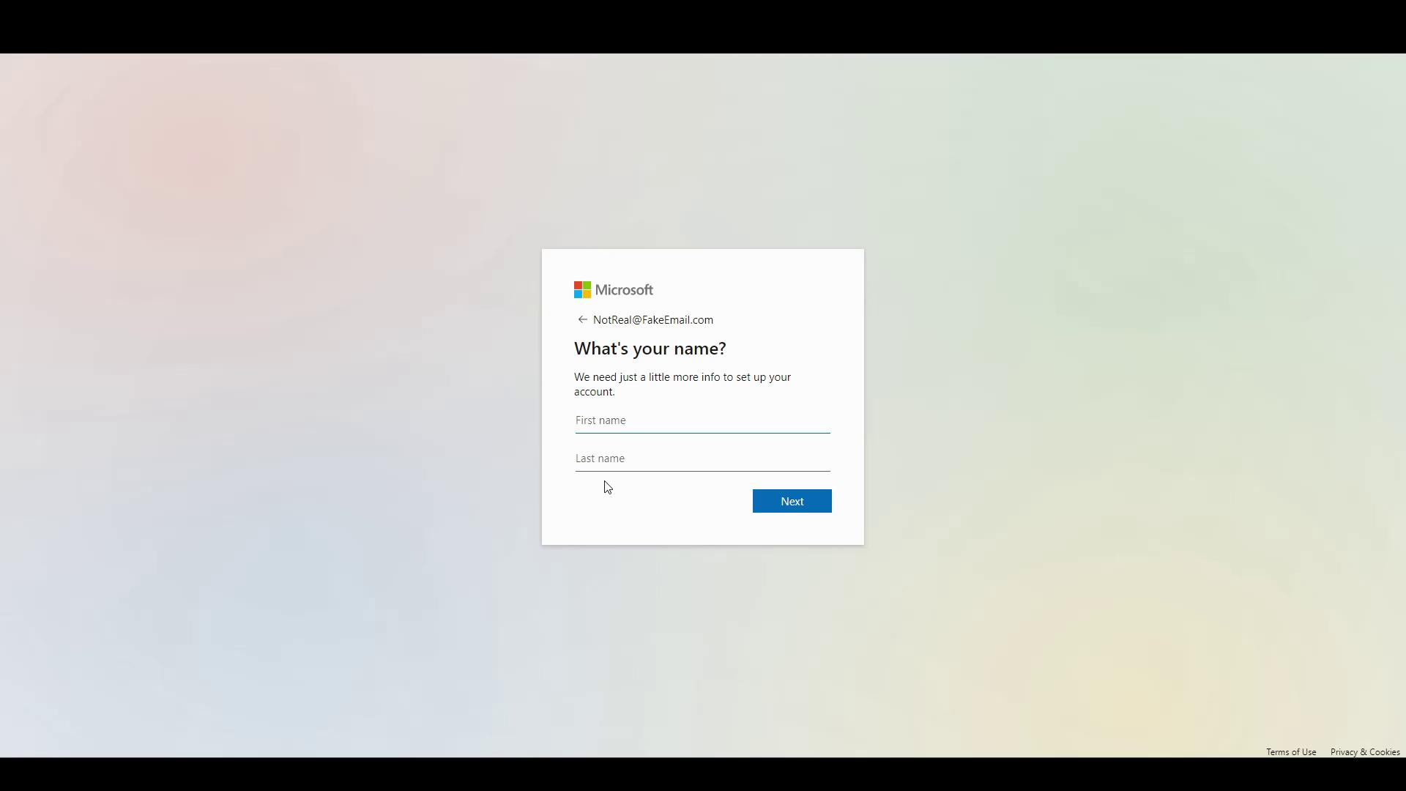
type("Sharp")
key("Return")
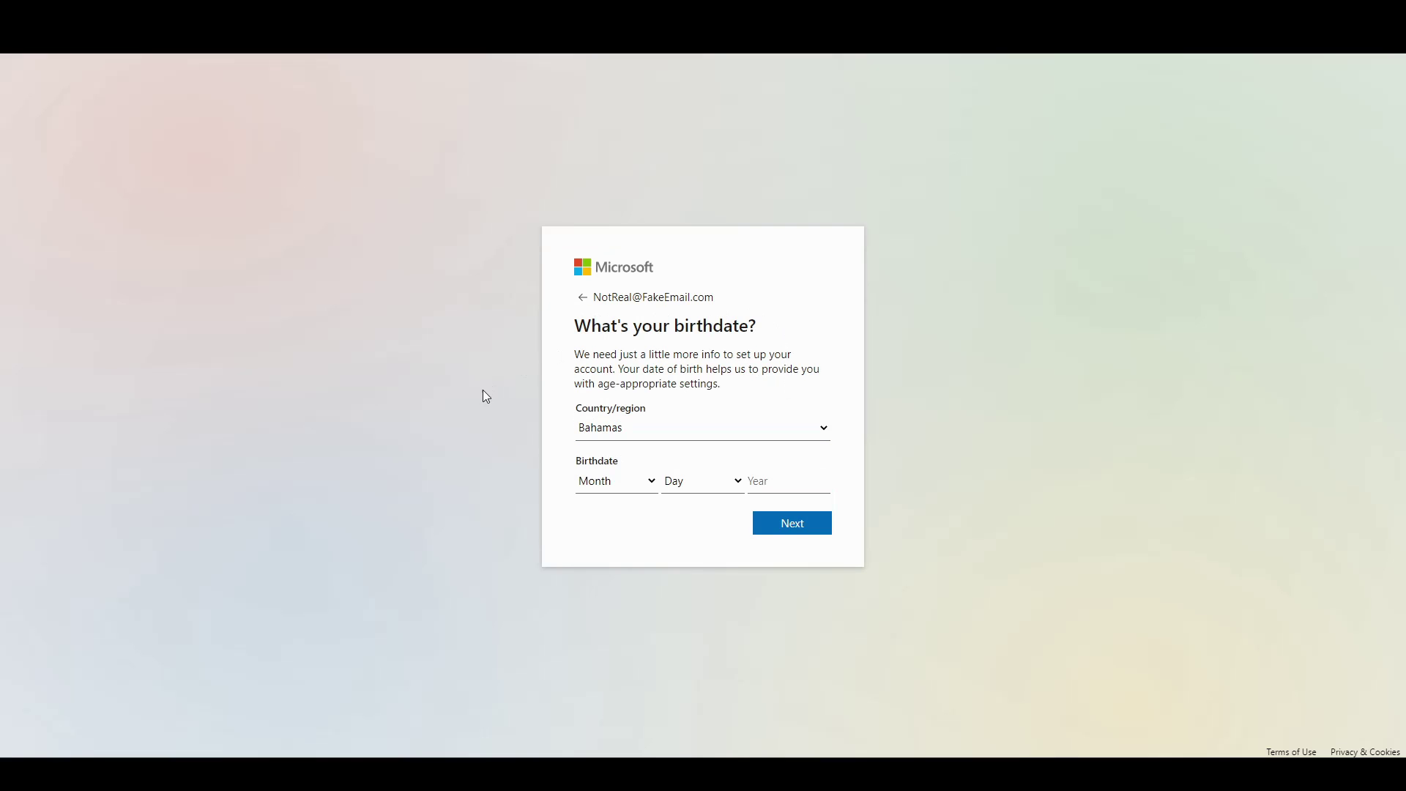
Set country to Liberia and birthdate to April 30, 1923.
left_click(709, 425)
scroll(686, 512, "down", 20)
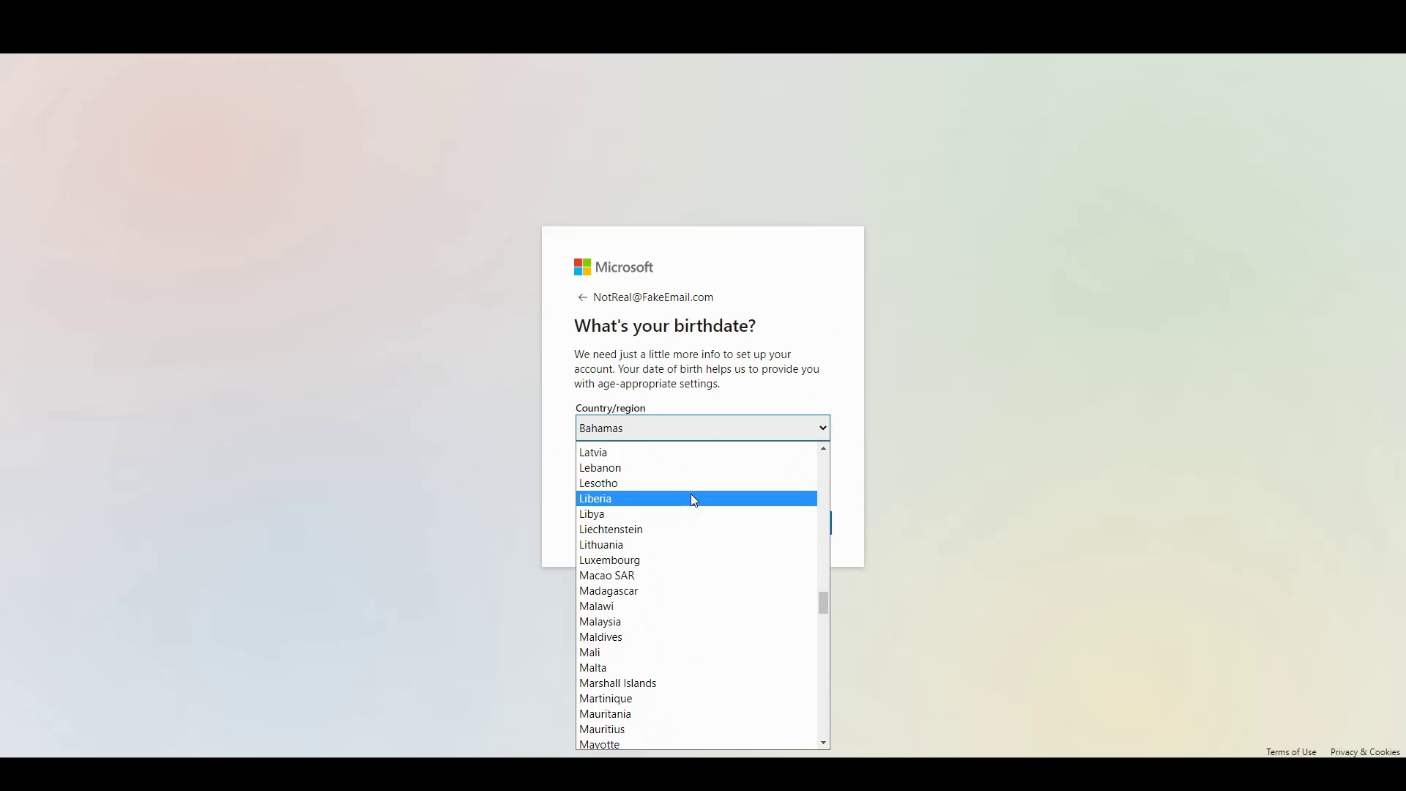
left_click(699, 498)
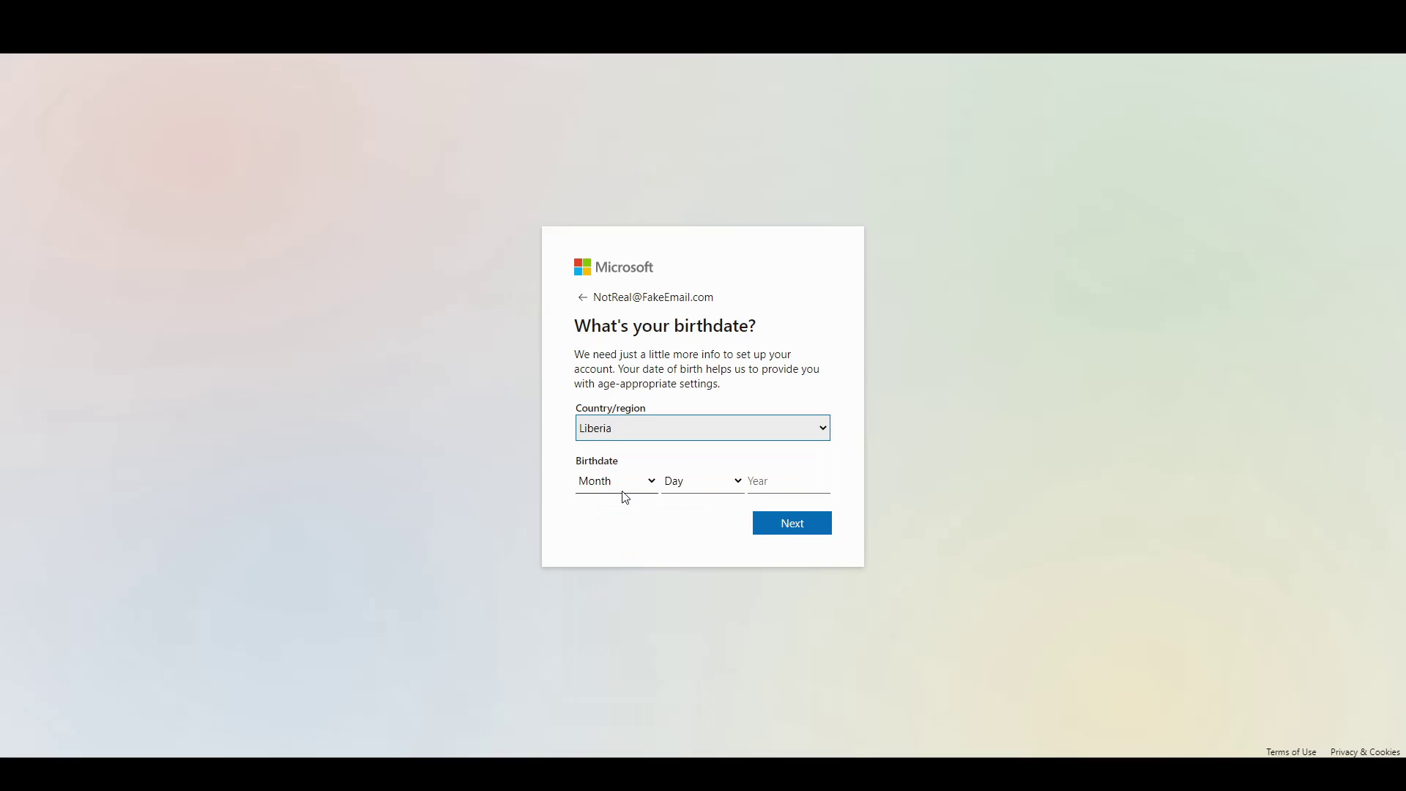
left_click(619, 483)
left_click(615, 564)
left_click(670, 487)
scroll(674, 444, "down", 4)
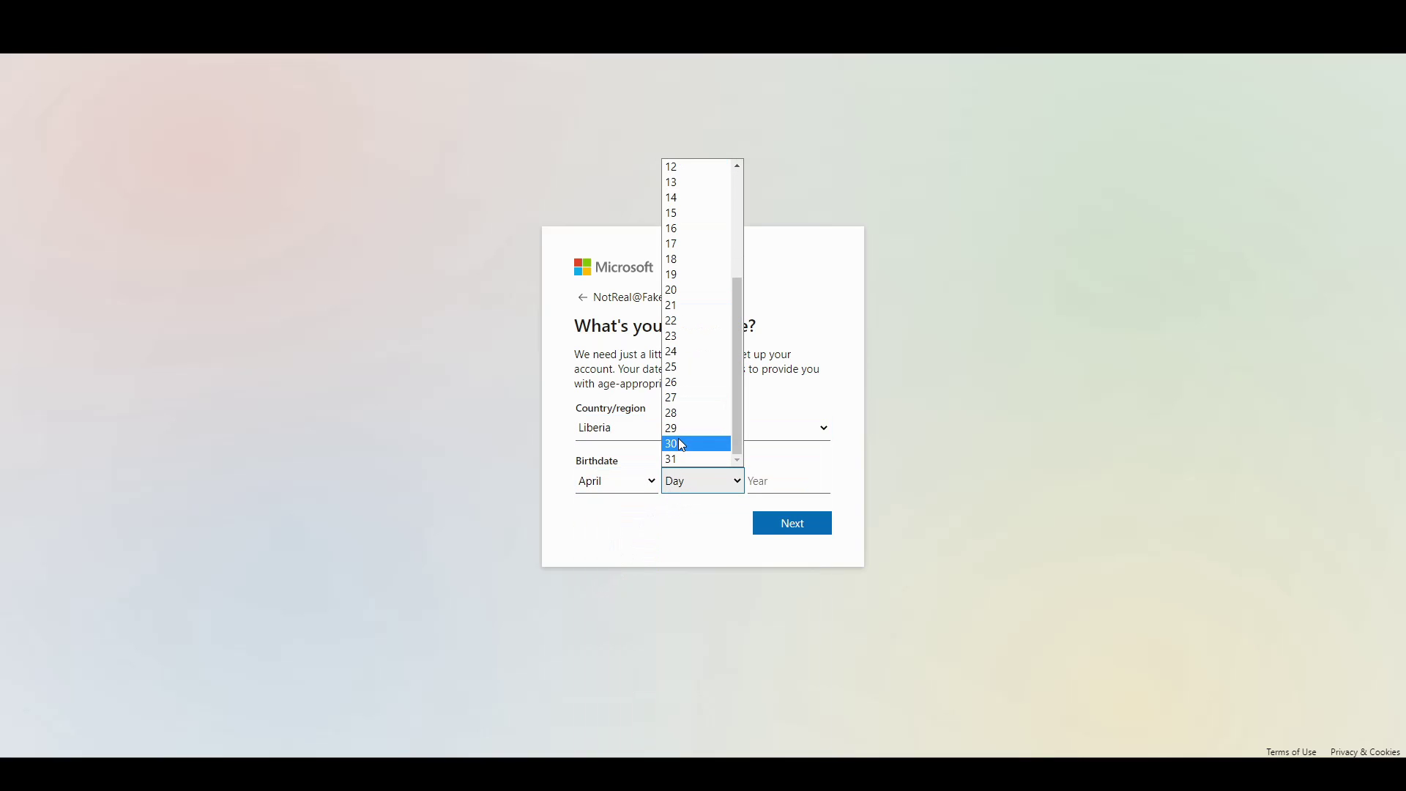
left_click(674, 443)
left_click(756, 479)
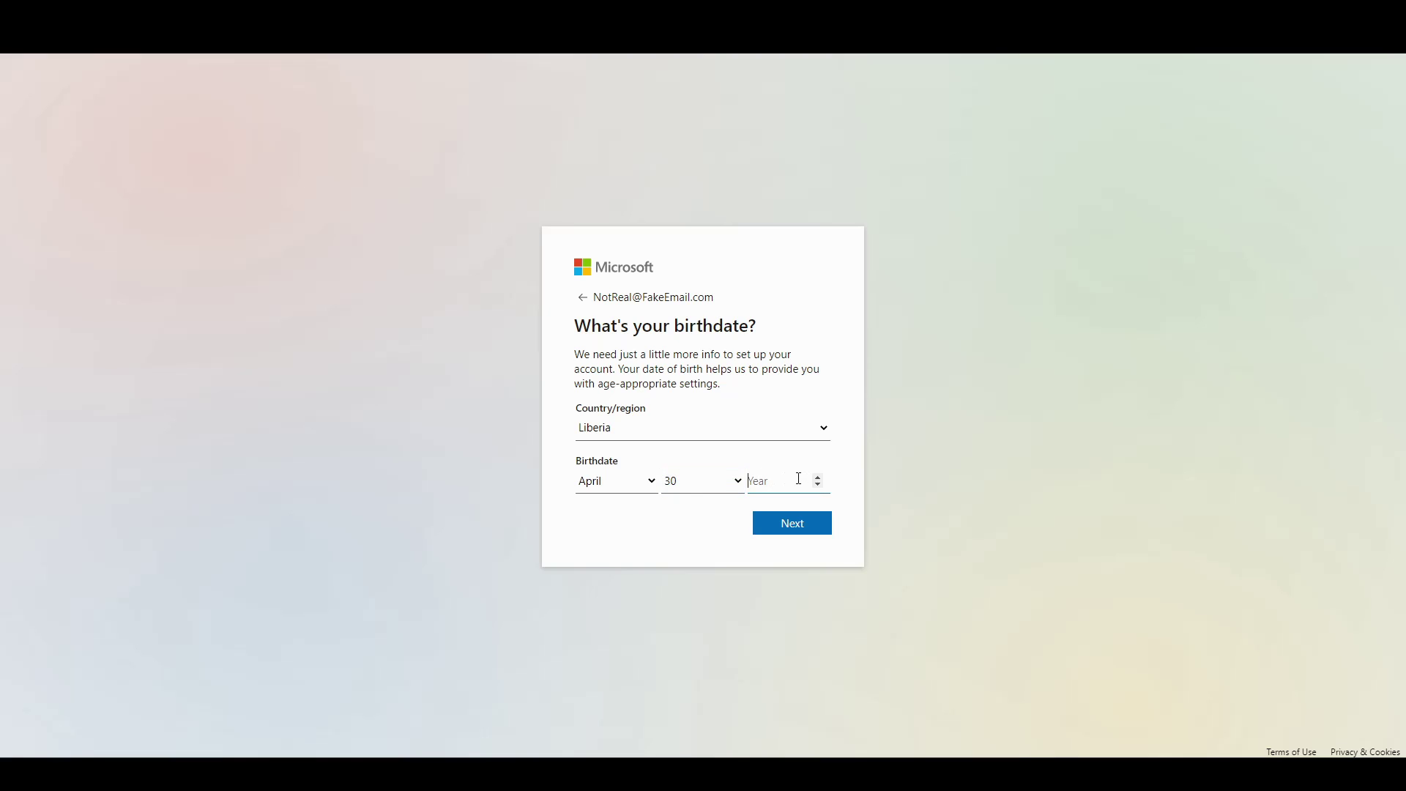
type("1923")
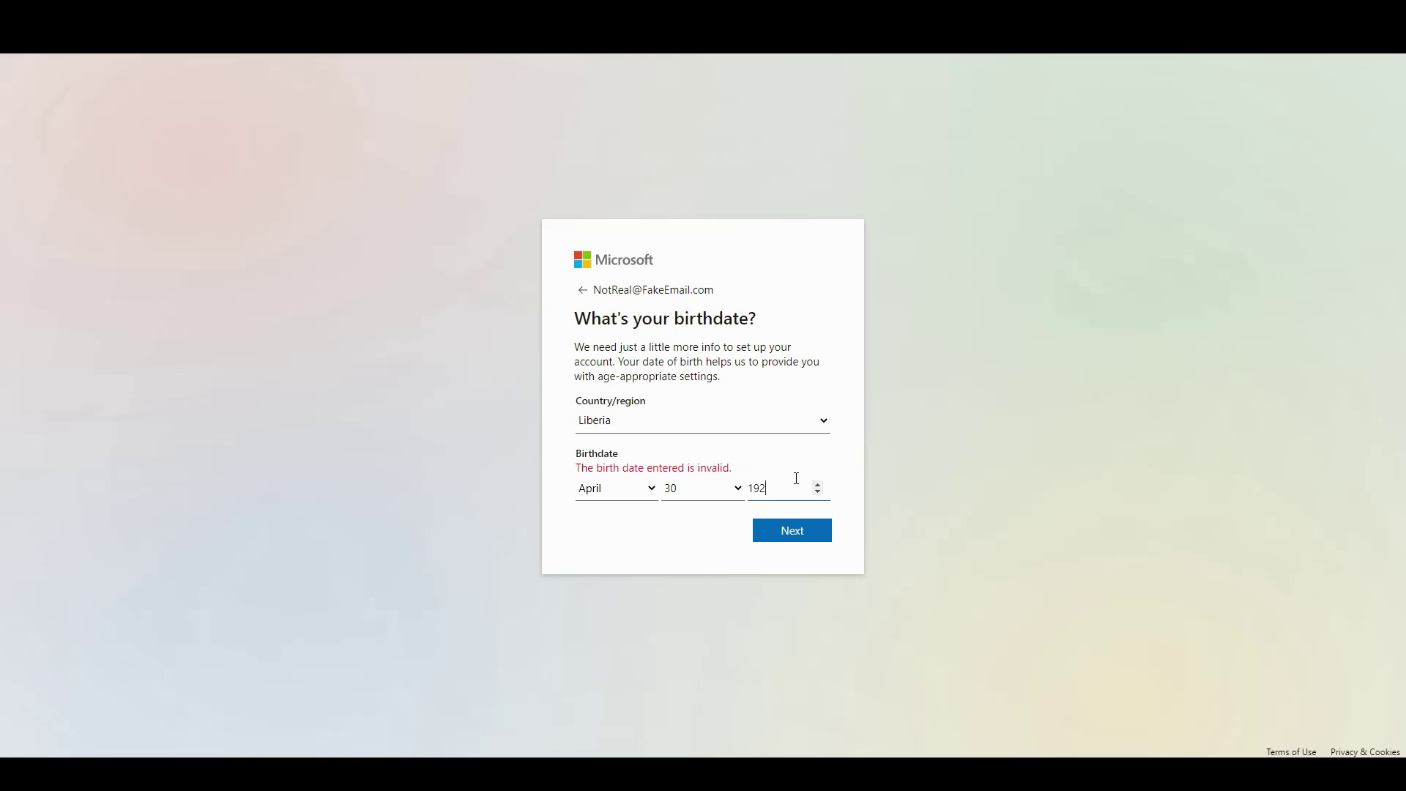
Submit the birthdate and opt out of Microsoft information and offers emails.
left_click(814, 520)
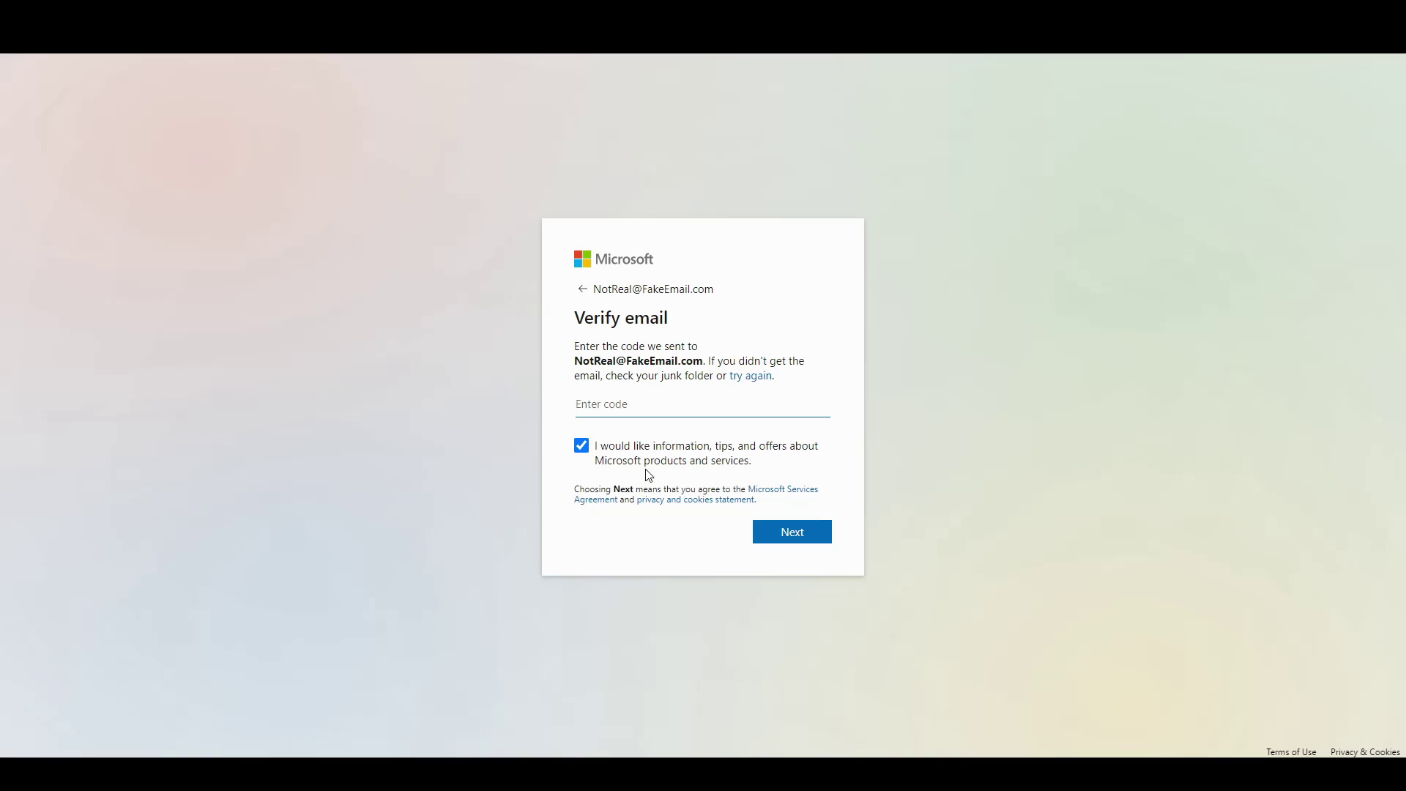
left_click(590, 448)
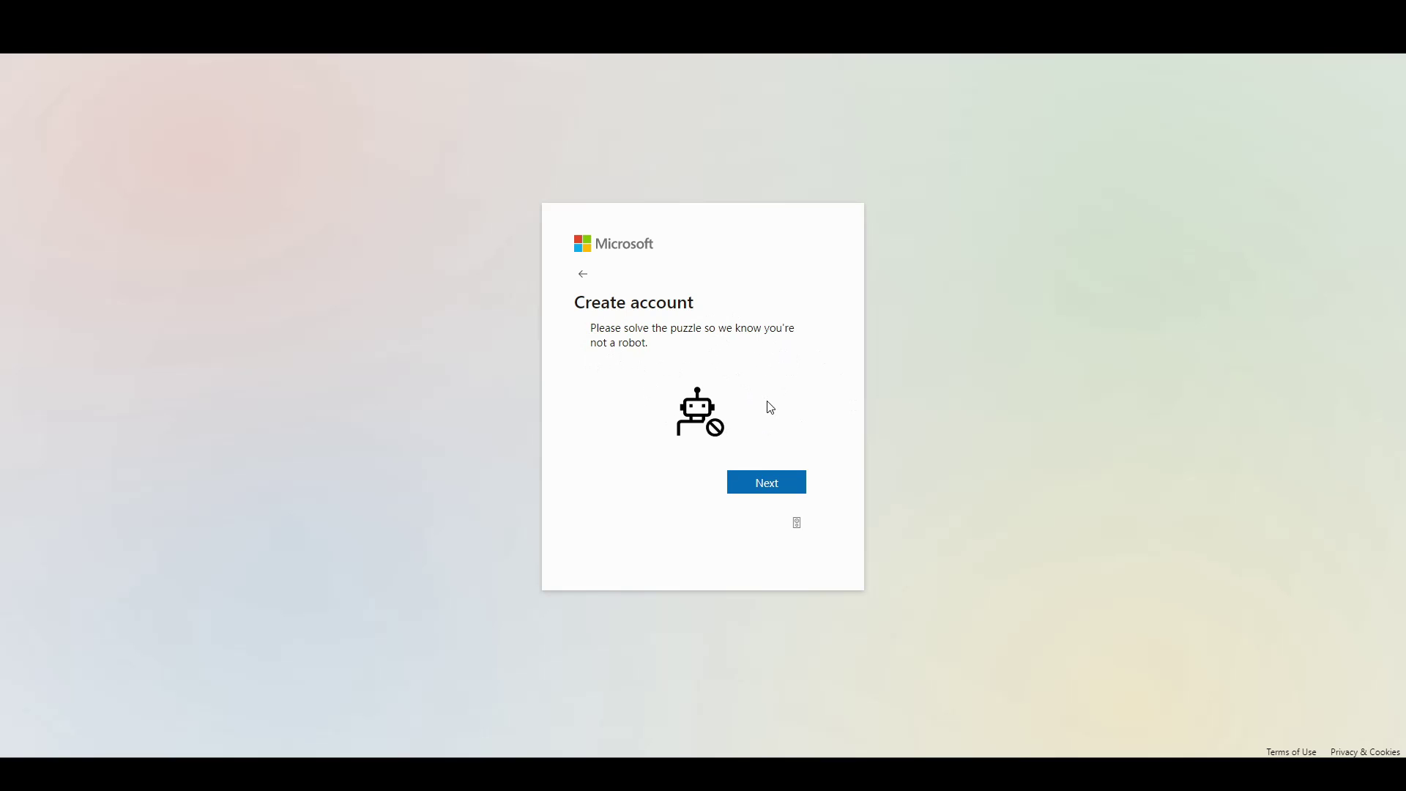
Complete the not-a-robot check by picking the donut in all three puzzle rounds.
left_click(775, 480)
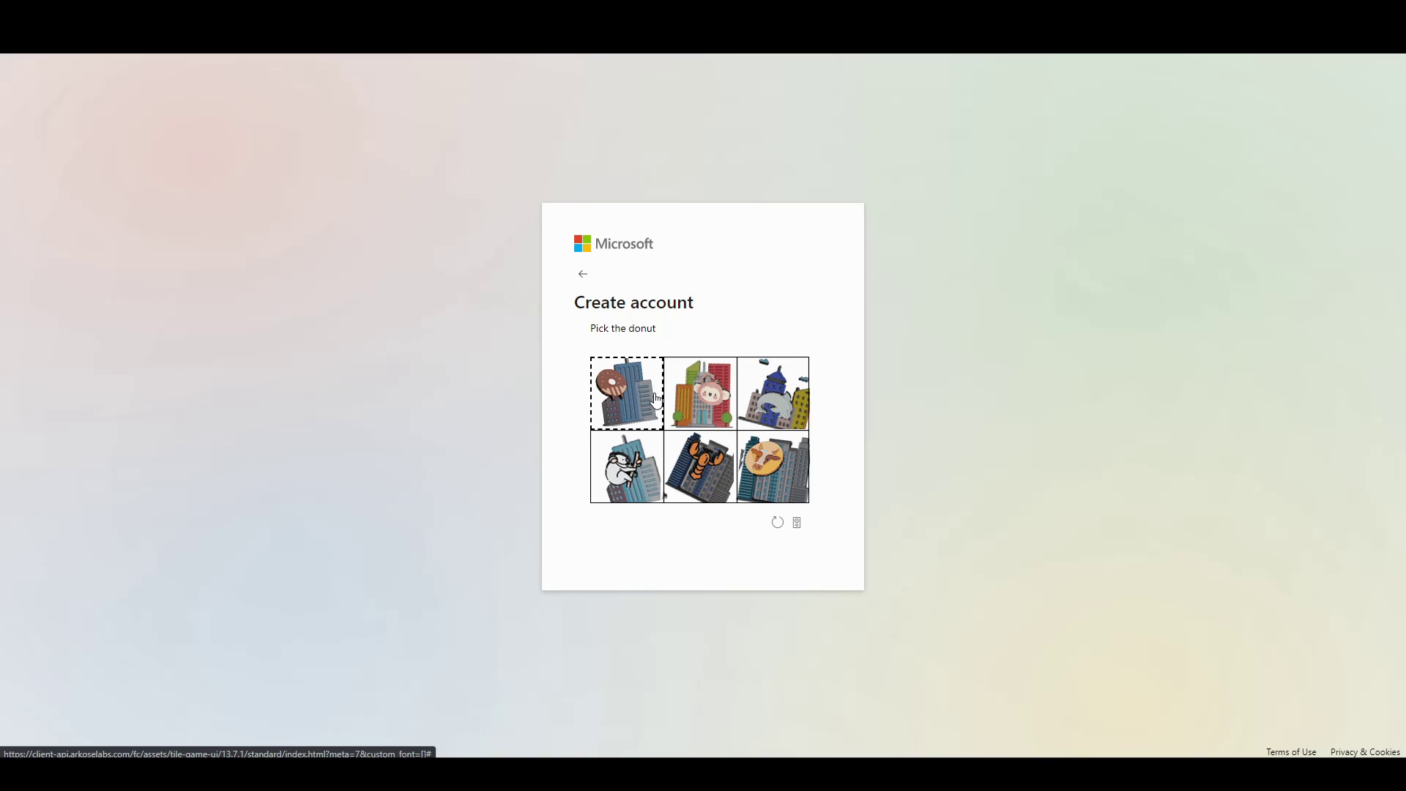
left_click(658, 399)
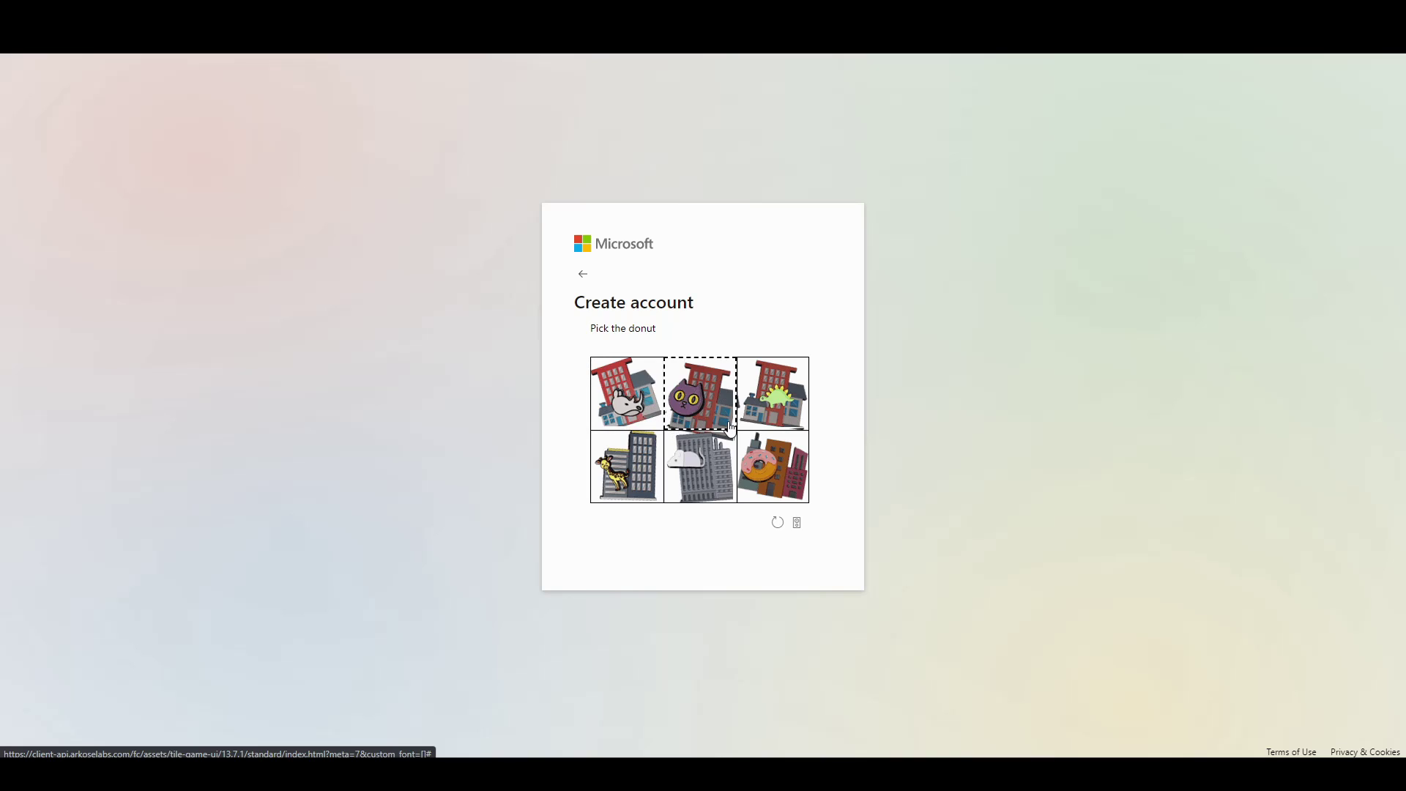
left_click(753, 480)
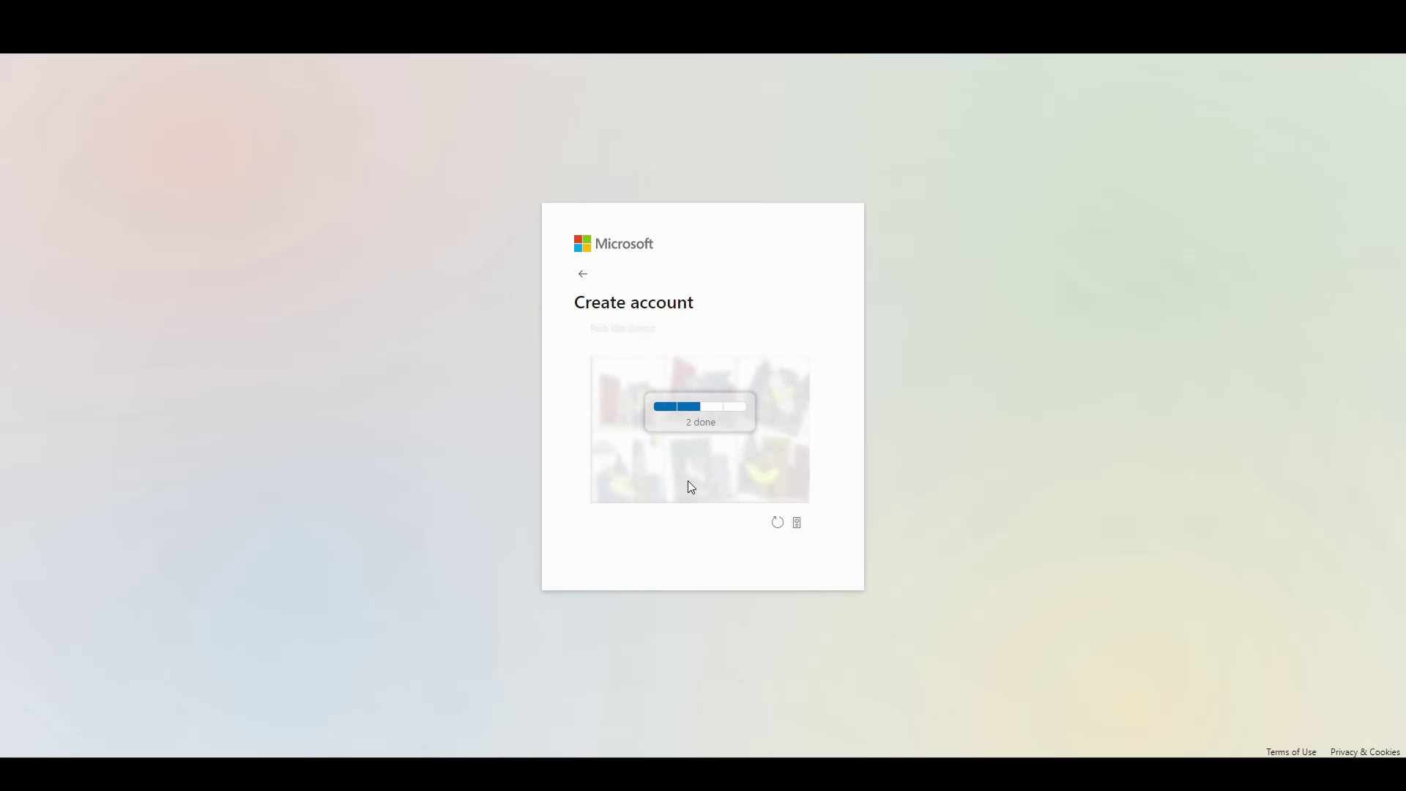
left_click(759, 480)
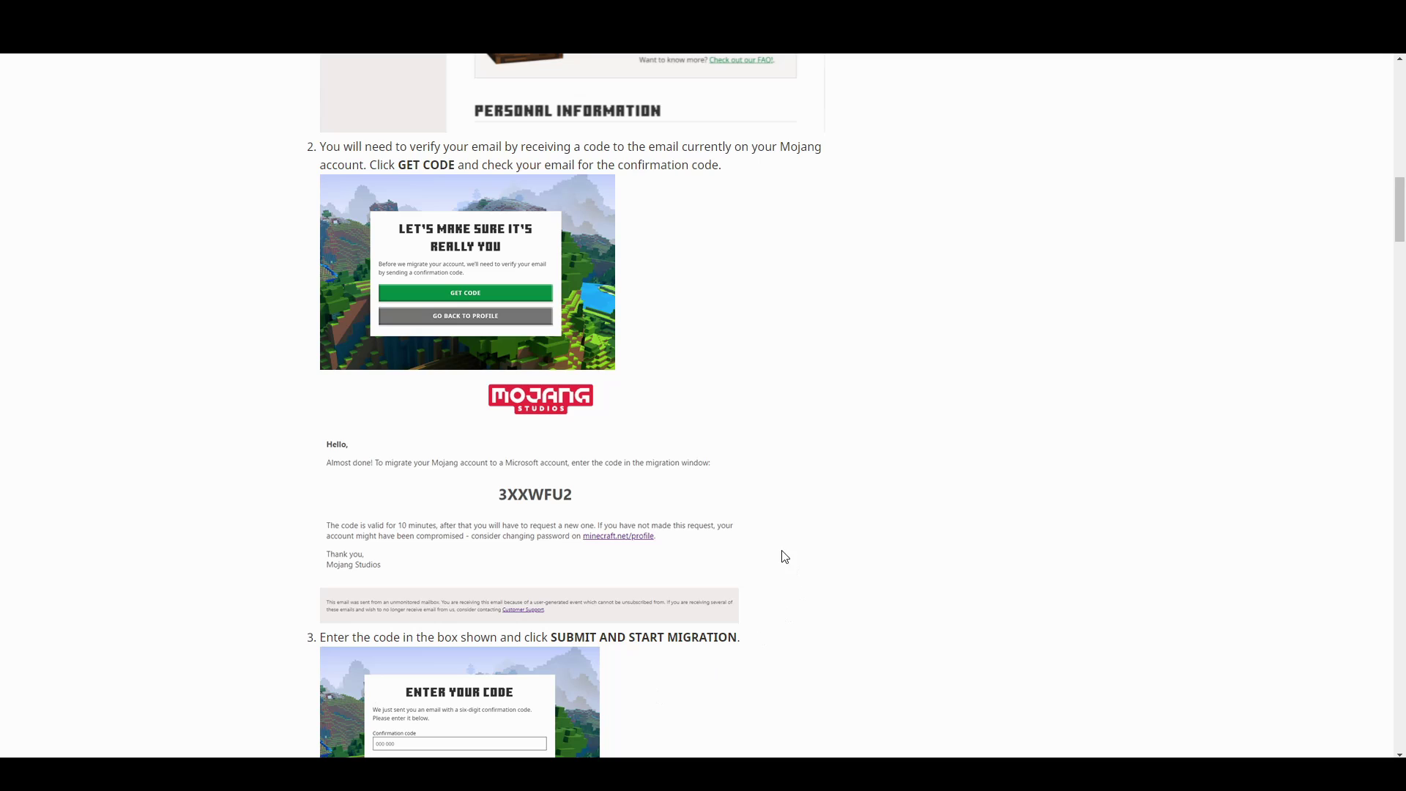
Scroll through article steps 3–6 up to the Xbox profile, then back to step 4.
scroll(781, 528, "down", 4)
scroll(780, 514, "down", 2)
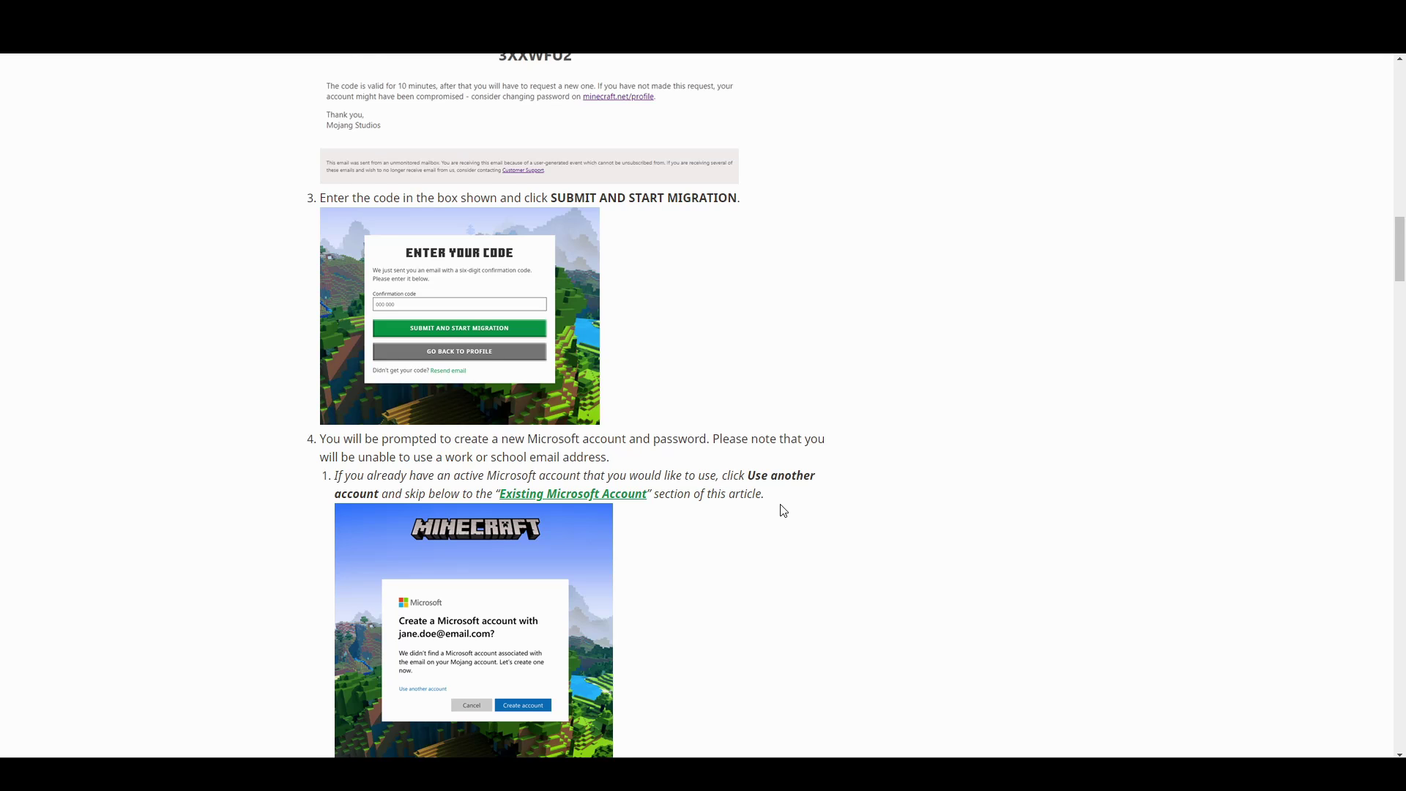
scroll(779, 511, "down", 3)
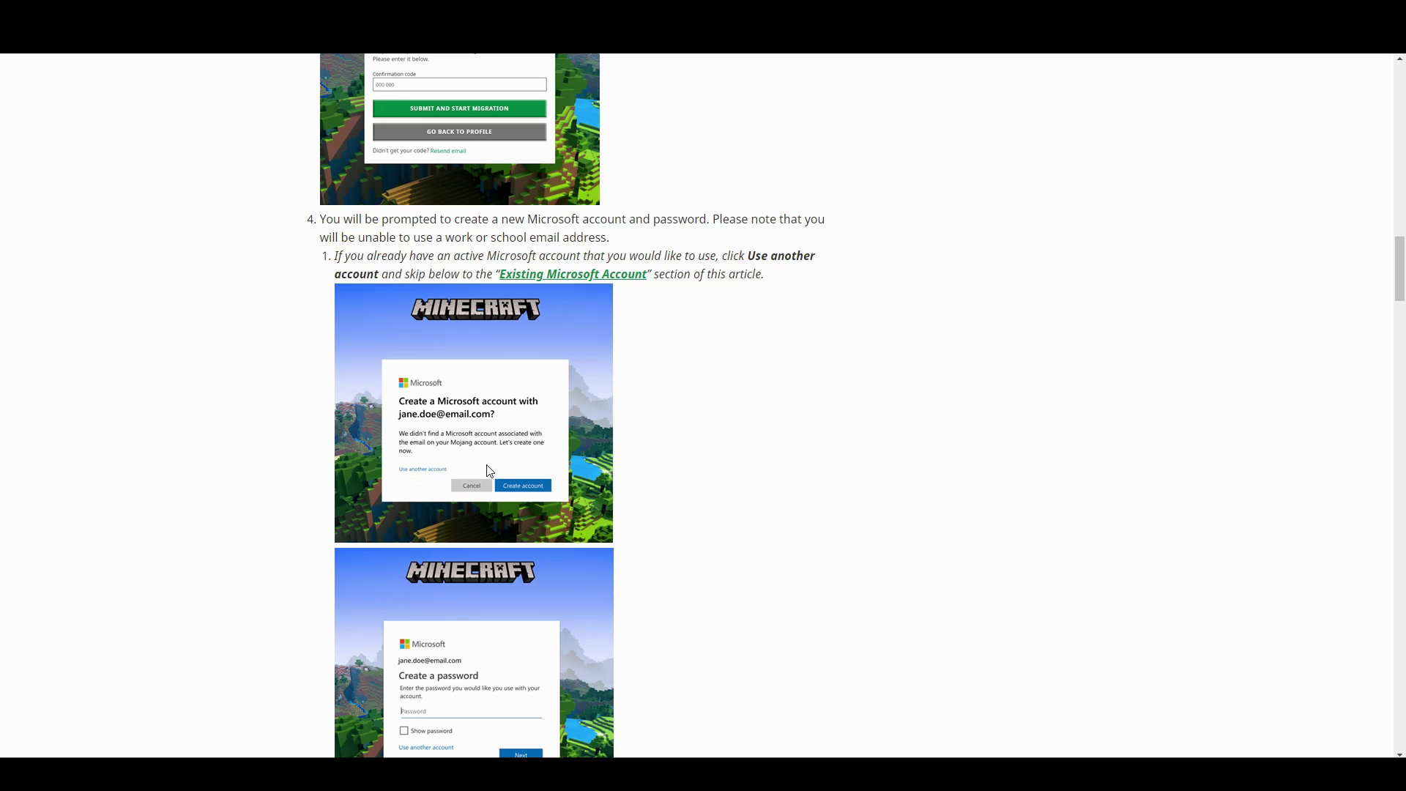
scroll(518, 500, "down", 1)
scroll(529, 505, "down", 2)
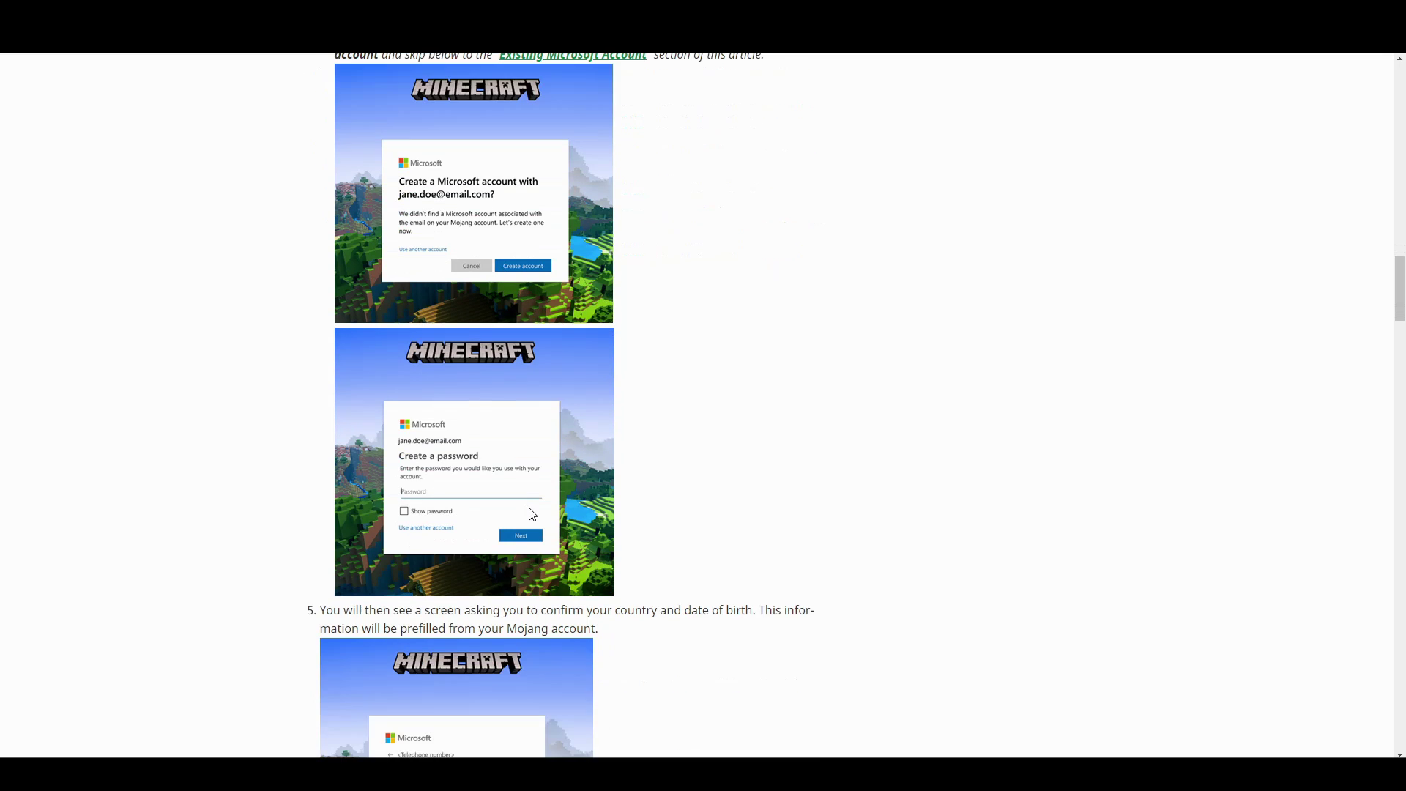
scroll(530, 512, "down", 3)
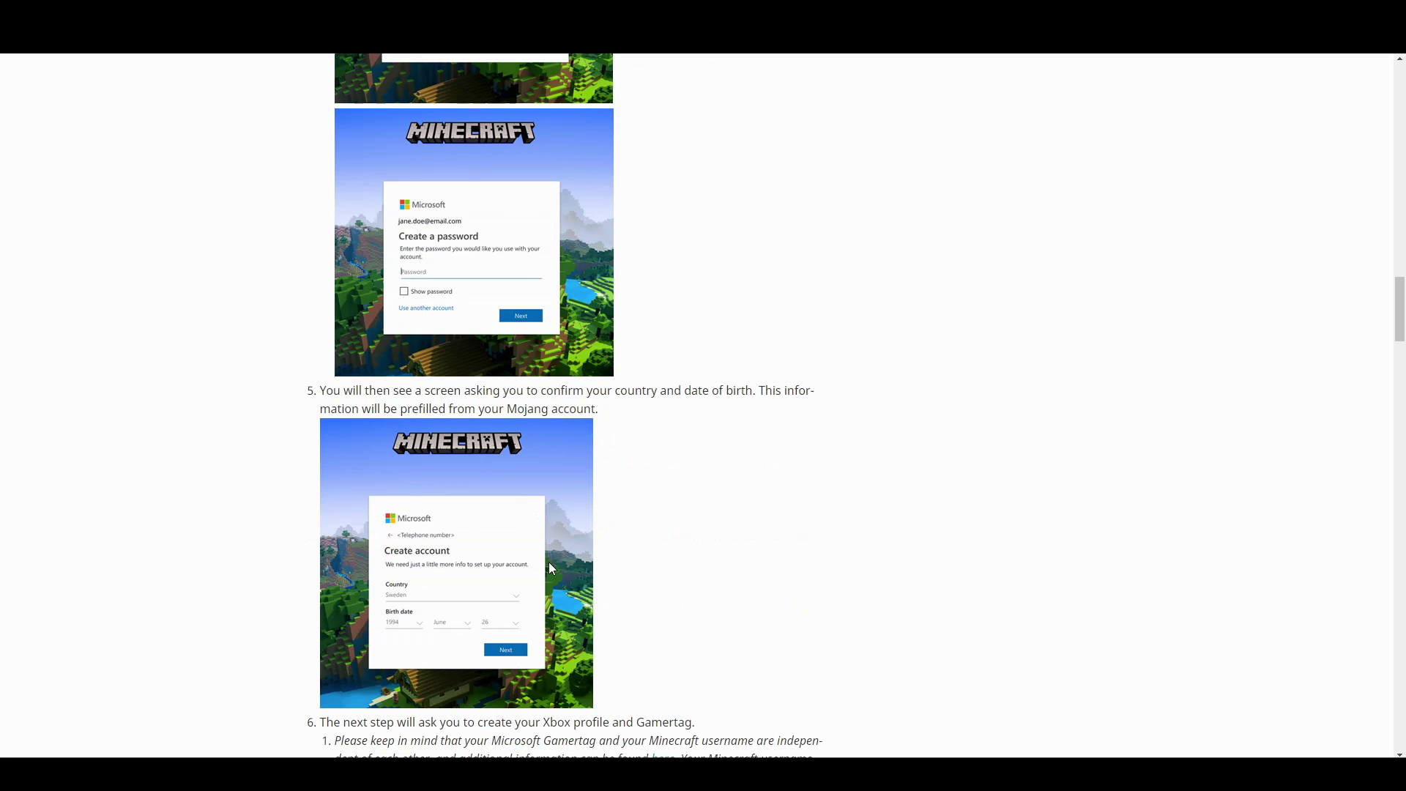
scroll(497, 594, "down", 5)
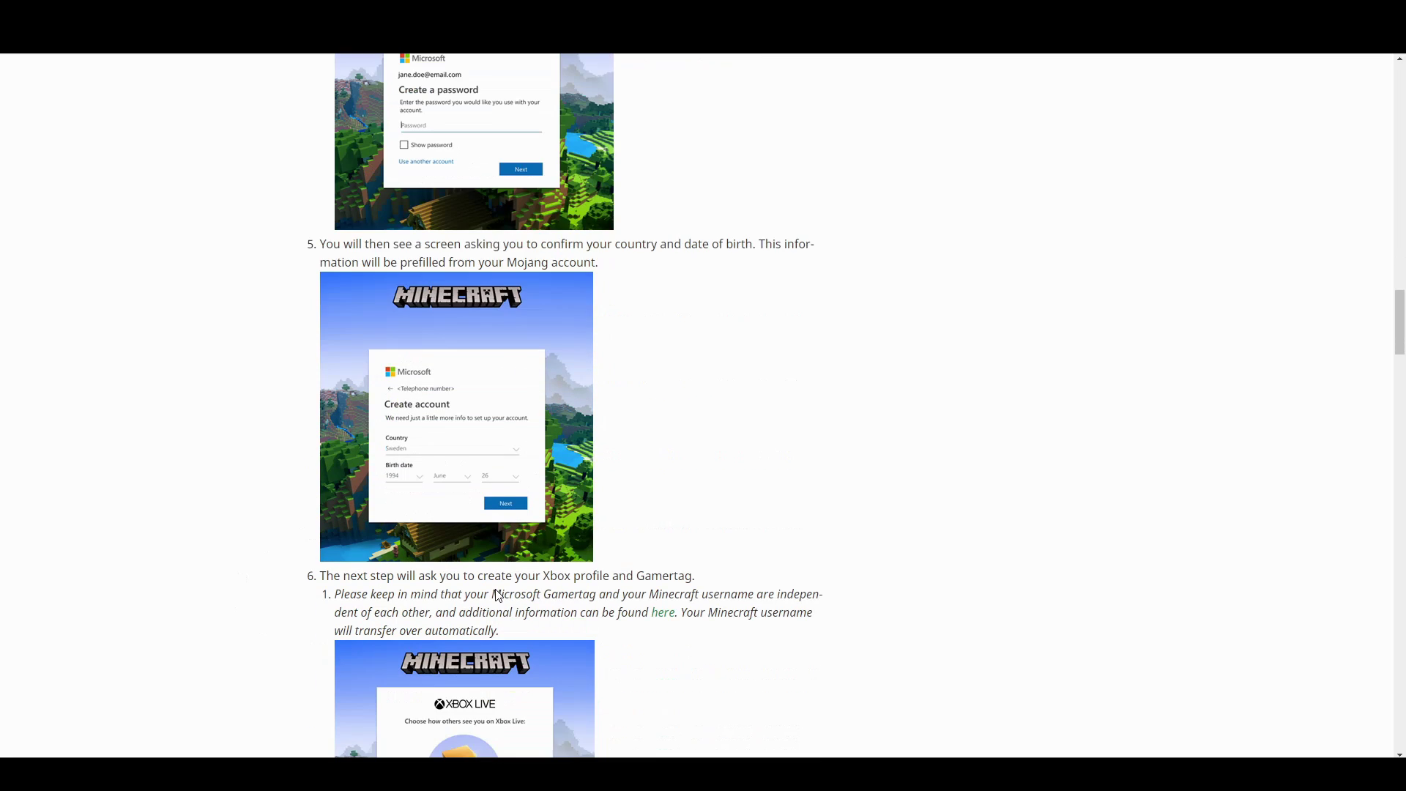
scroll(496, 597, "down", 1)
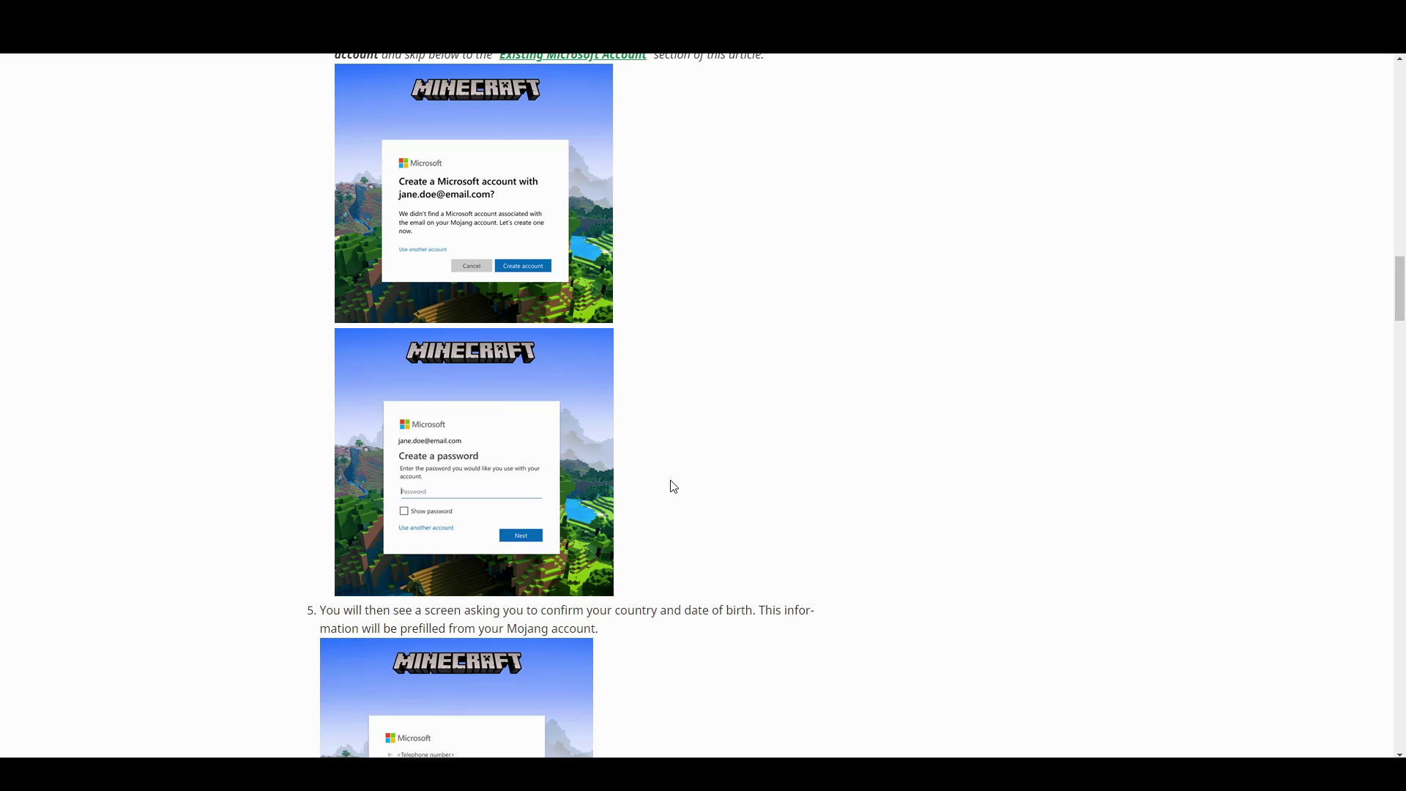
scroll(672, 485, "up", 4)
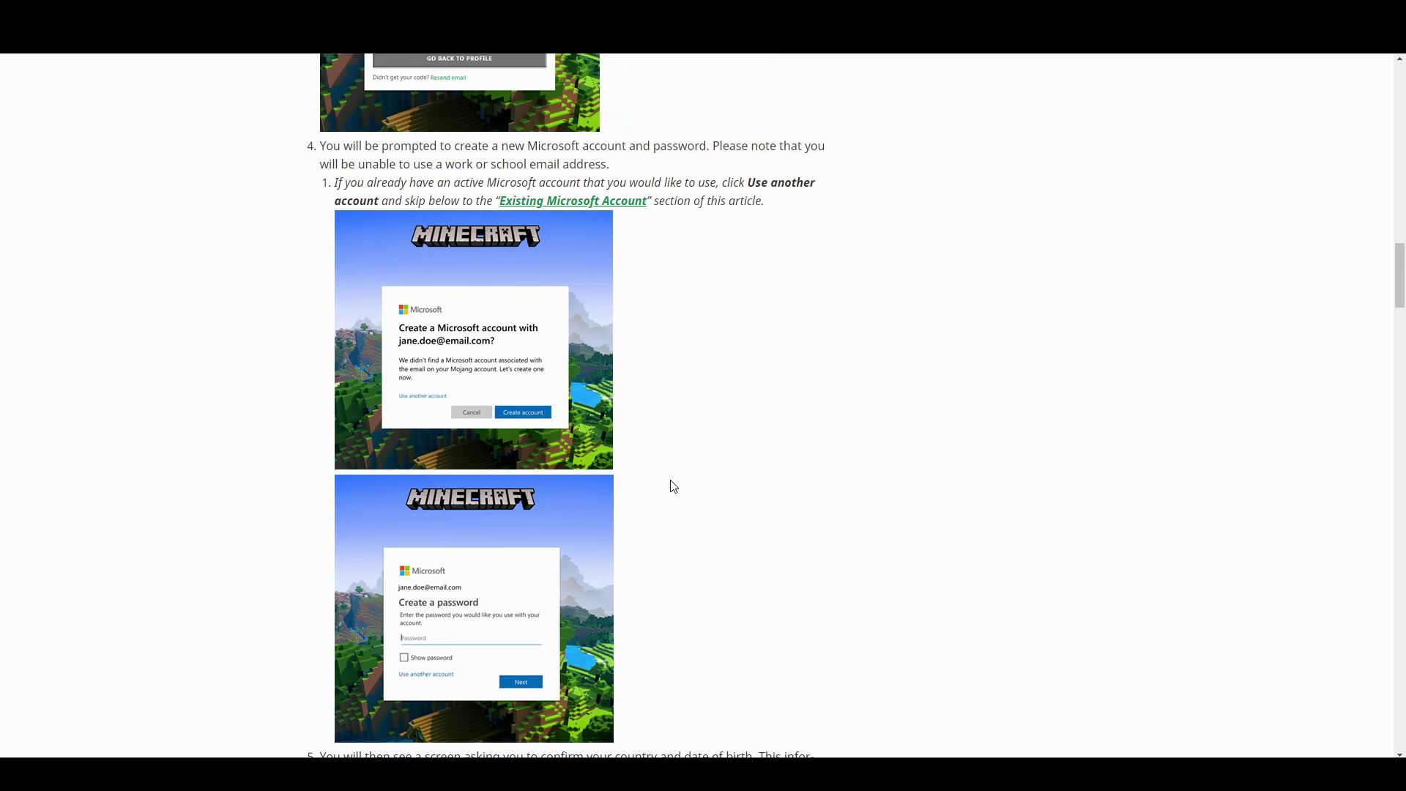
Jump to Existing Microsoft Account and scroll to step 5 on password and Xbox profile.
left_click(573, 347)
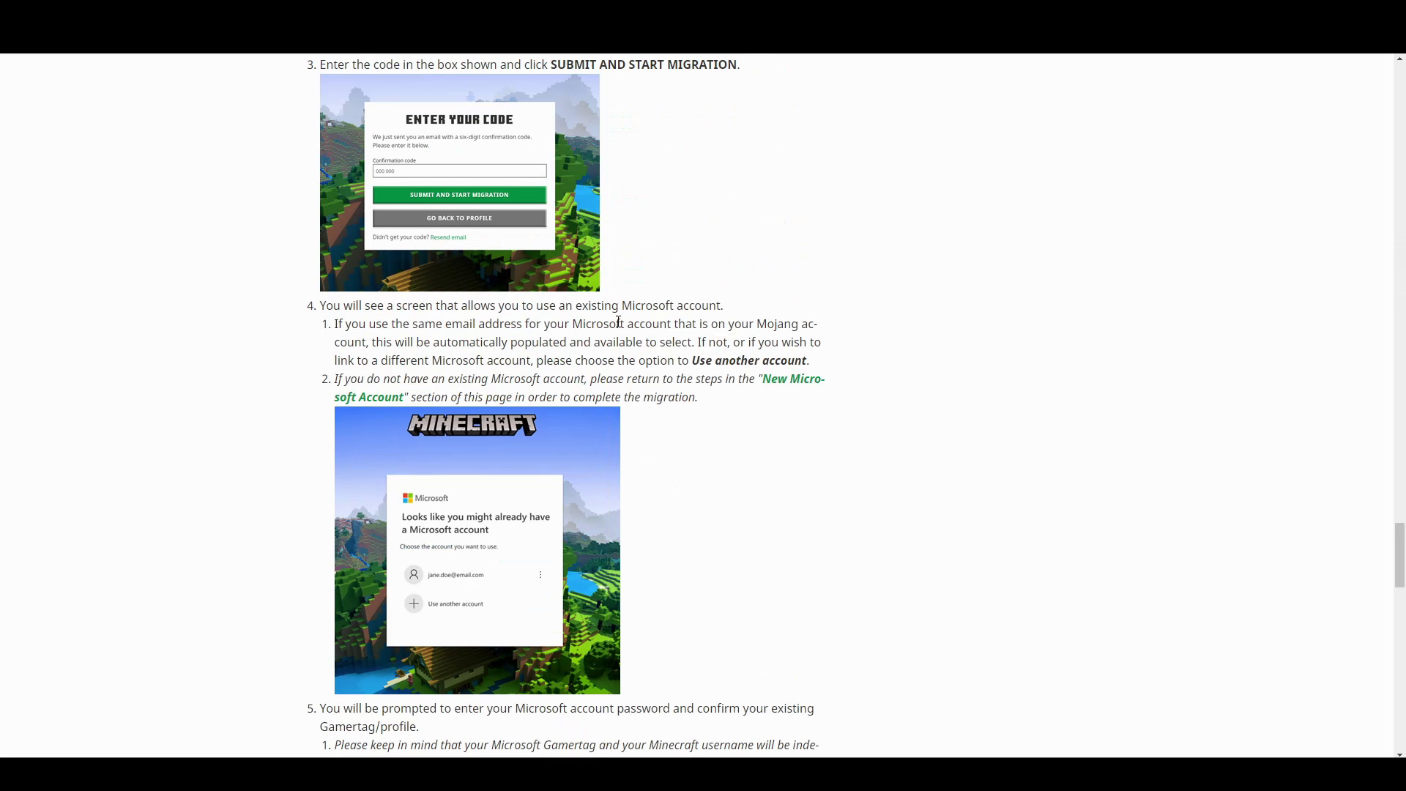
scroll(628, 402, "down", 1)
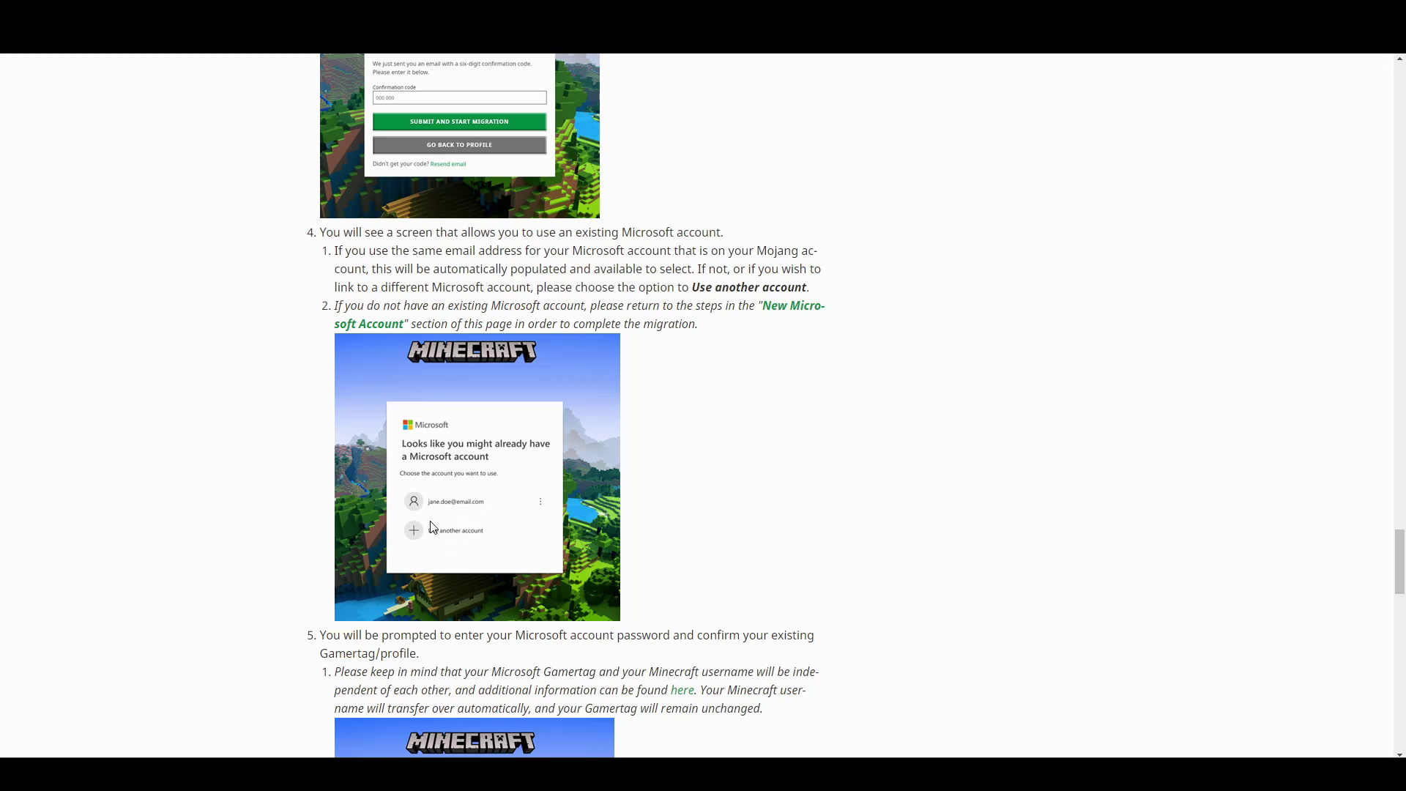
scroll(433, 525, "down", 3)
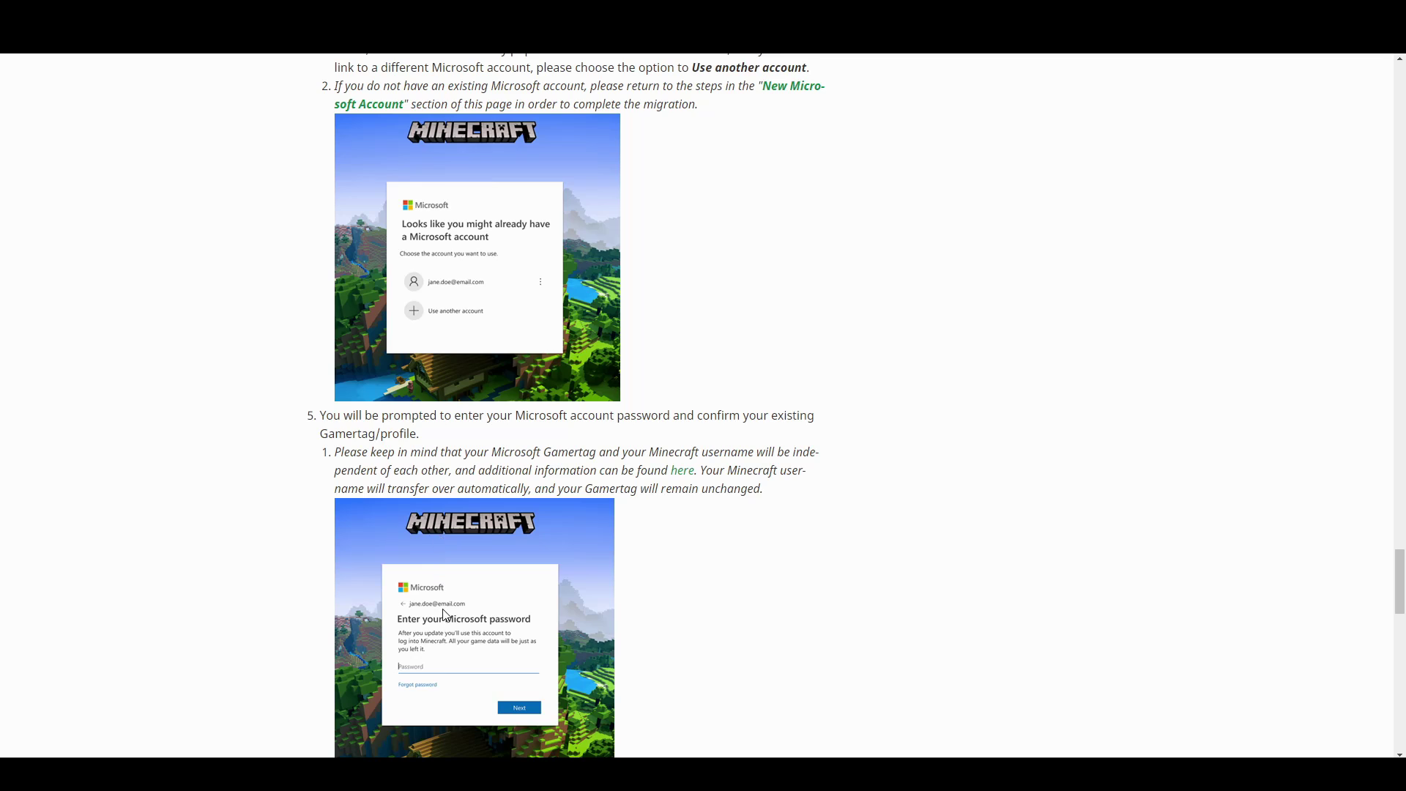
scroll(445, 614, "down", 2)
scroll(449, 549, "down", 2)
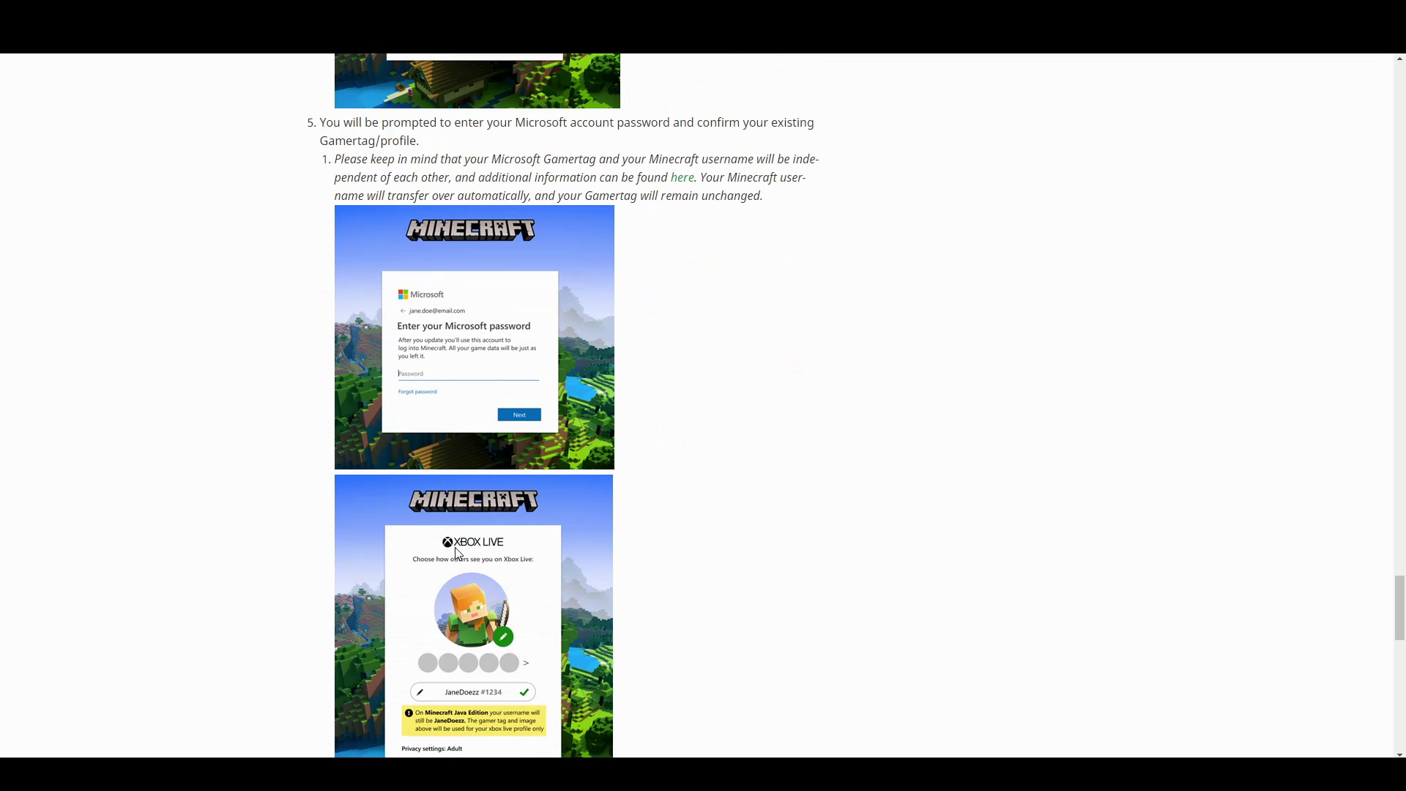